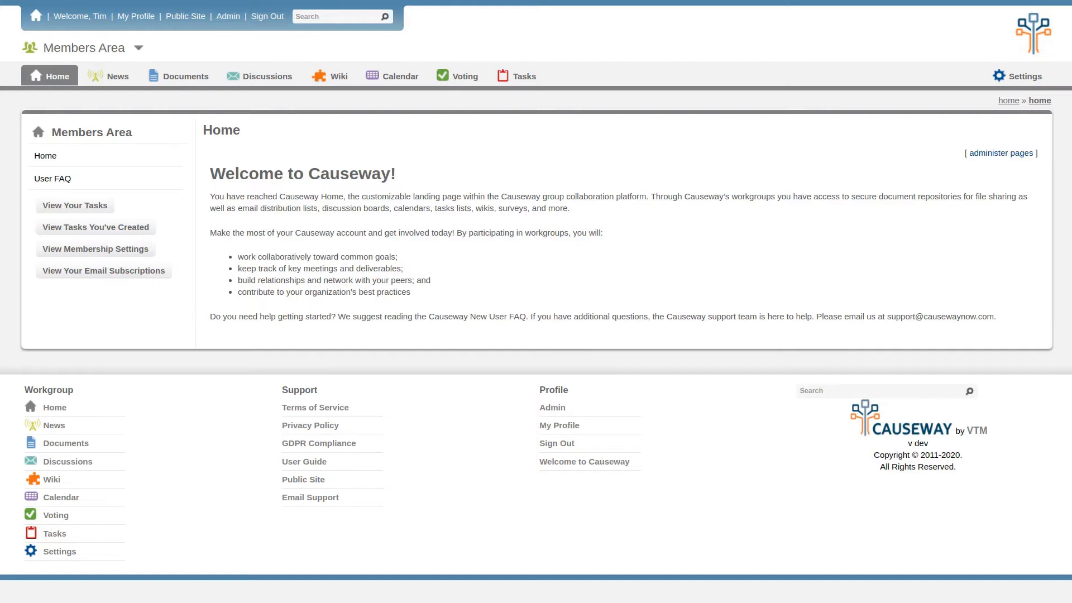
# - Open the comment settings of the Sample Specification document in the Members Area documents
pyautogui.click(180, 83)
pyautogui.click(329, 281)
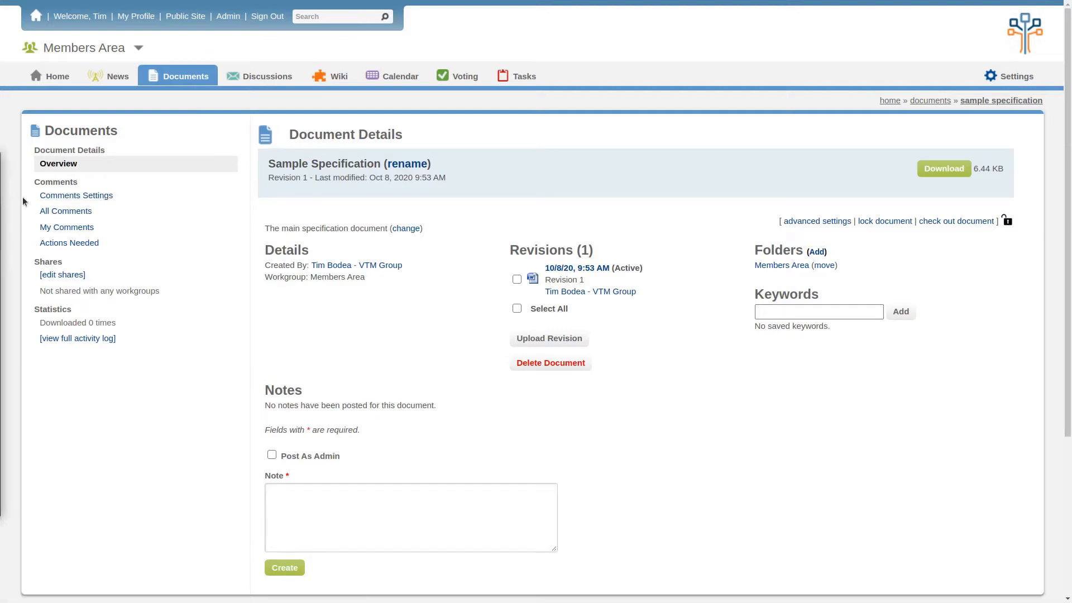
pyautogui.click(98, 196)
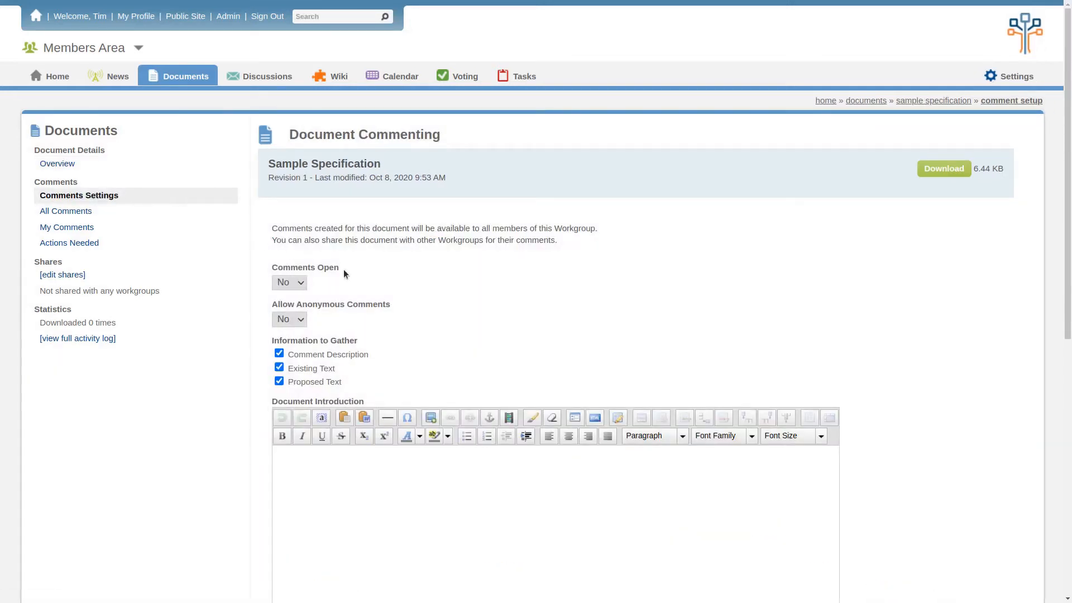
# - Set Comments Open to Yes and keep Allow Anonymous Comments at No
pyautogui.moveTo(335, 269); pyautogui.dragTo(269, 268)
pyautogui.click(319, 266)
pyautogui.click(299, 283)
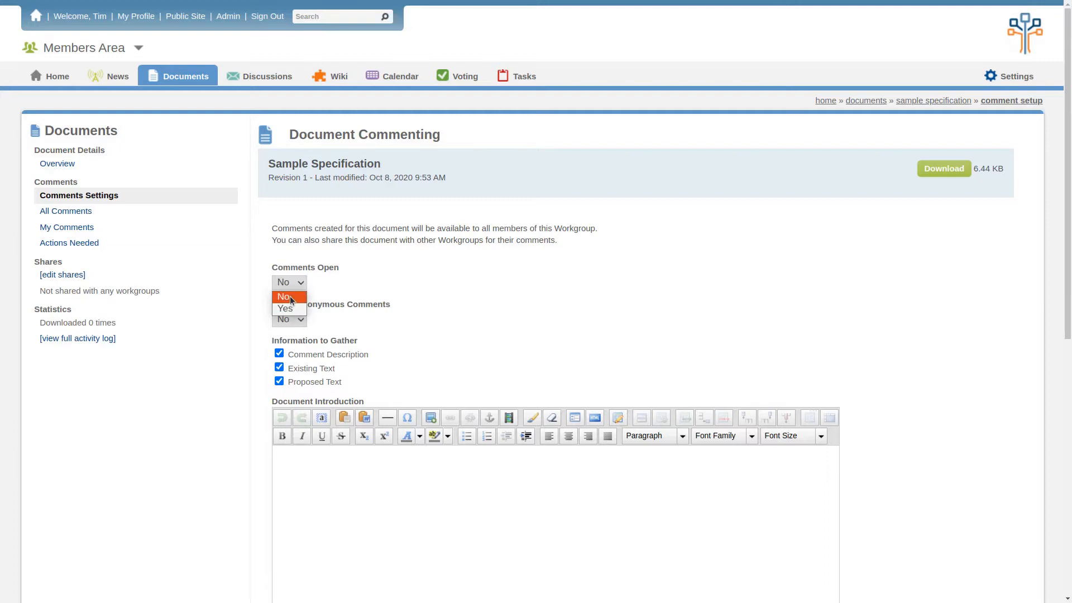
pyautogui.click(288, 309)
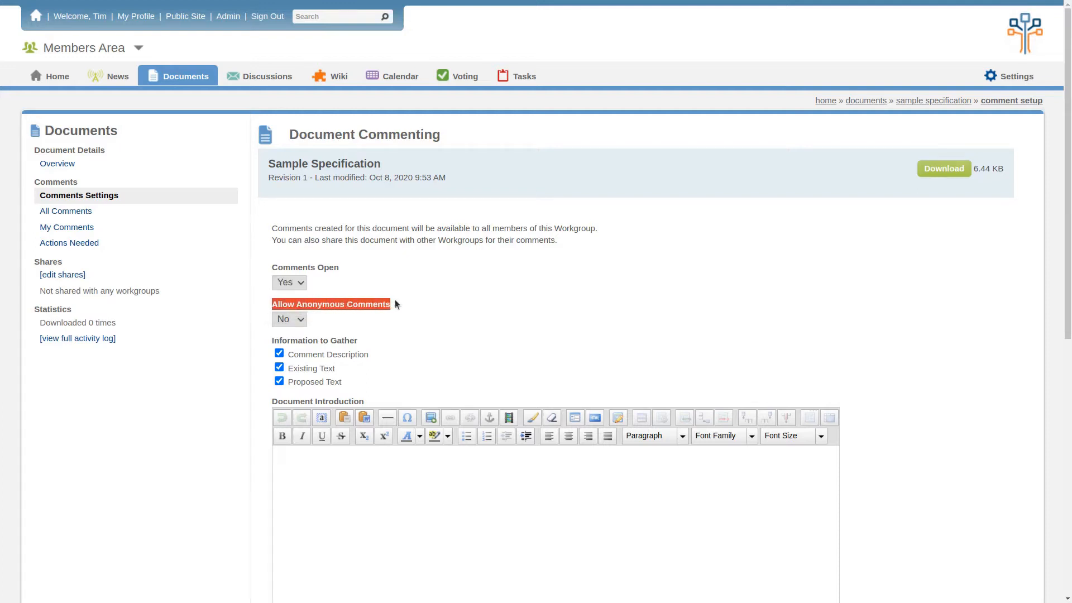
pyautogui.click(303, 320)
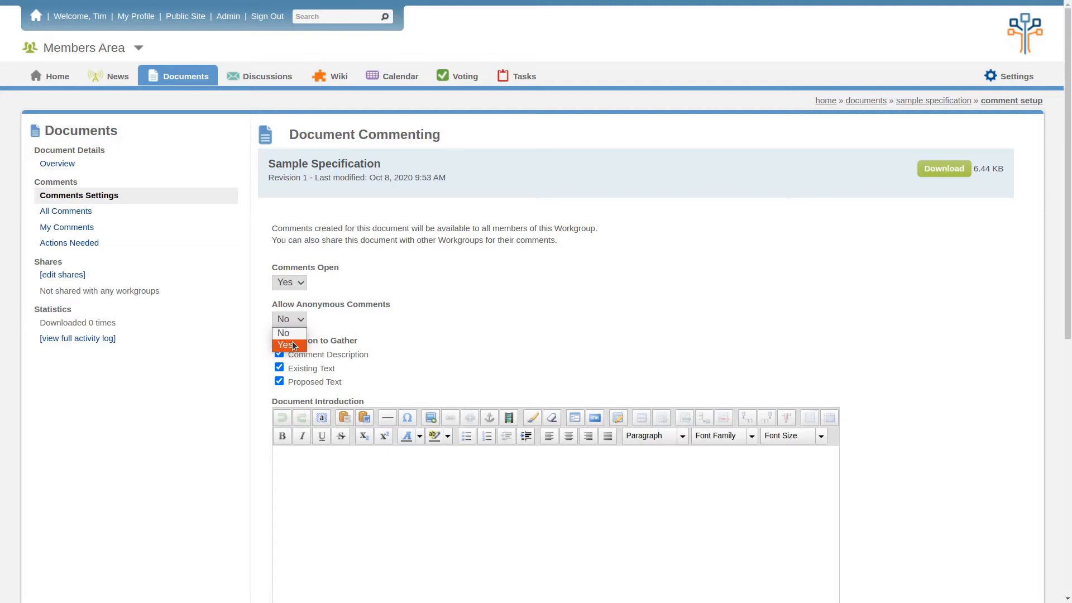
pyautogui.click(290, 334)
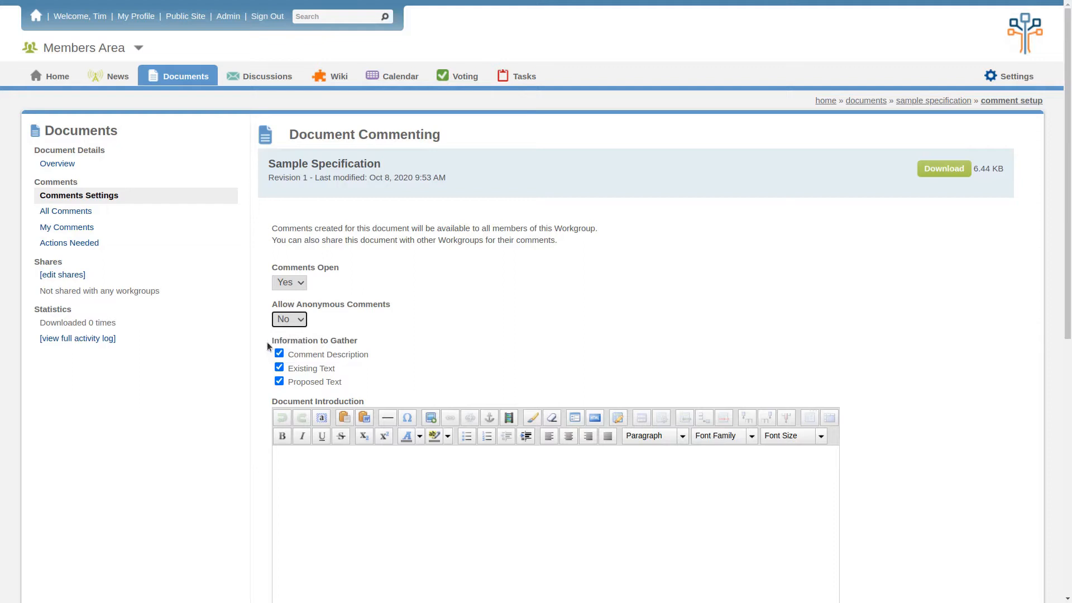
# - Limit the information to gather to Comment Description, excluding Existing Text and Proposed Text
pyautogui.moveTo(270, 342); pyautogui.dragTo(363, 342)
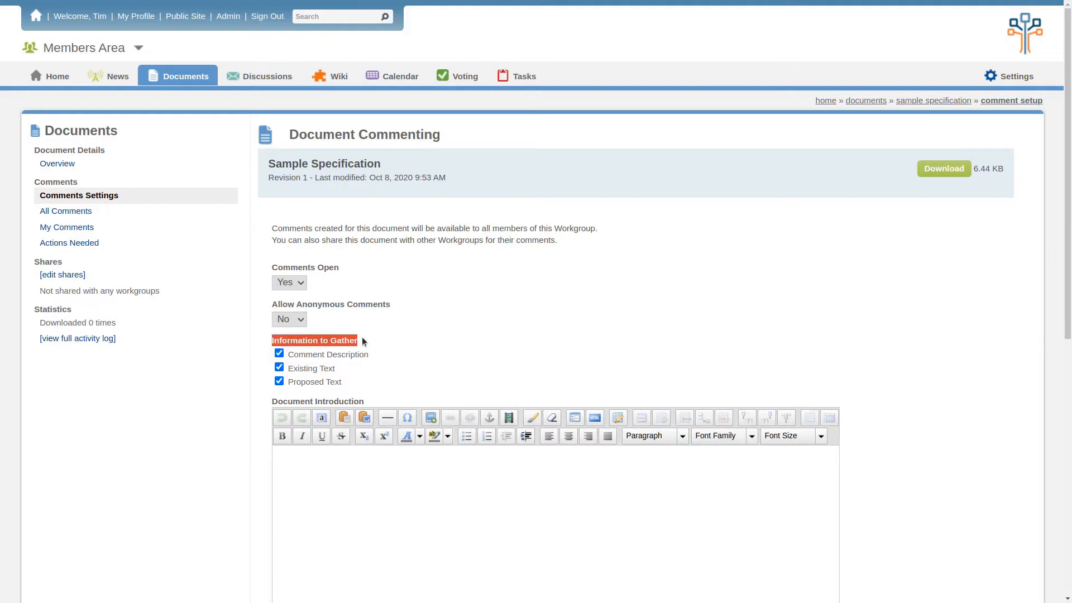
pyautogui.click(323, 343)
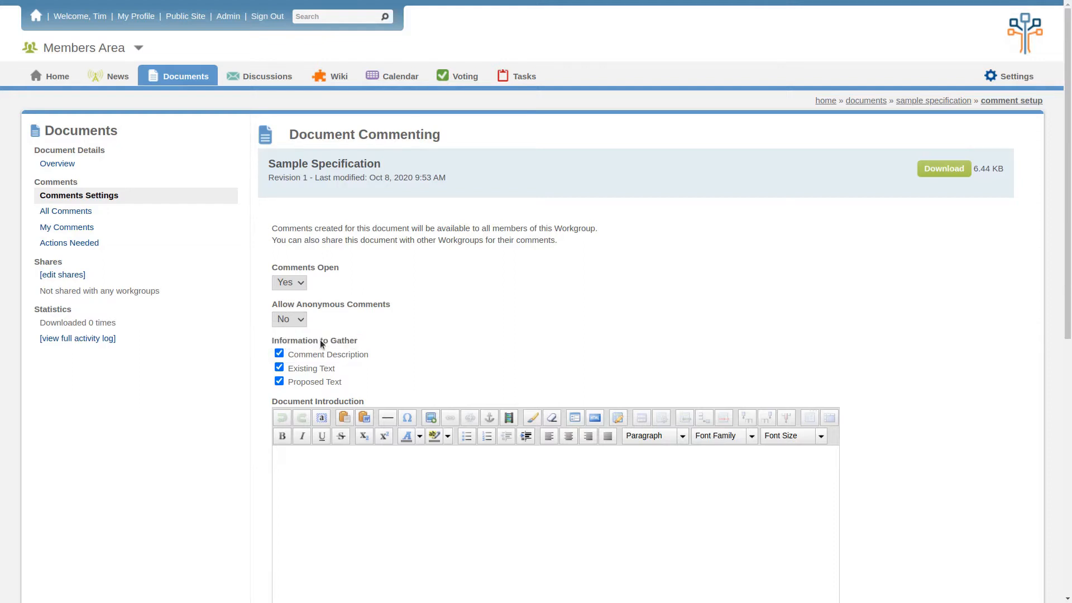
pyautogui.click(279, 354)
pyautogui.click(279, 368)
pyautogui.click(279, 382)
# - Enter "Please remember to be detailed!" as the document introduction
pyautogui.moveTo(273, 402); pyautogui.dragTo(369, 403)
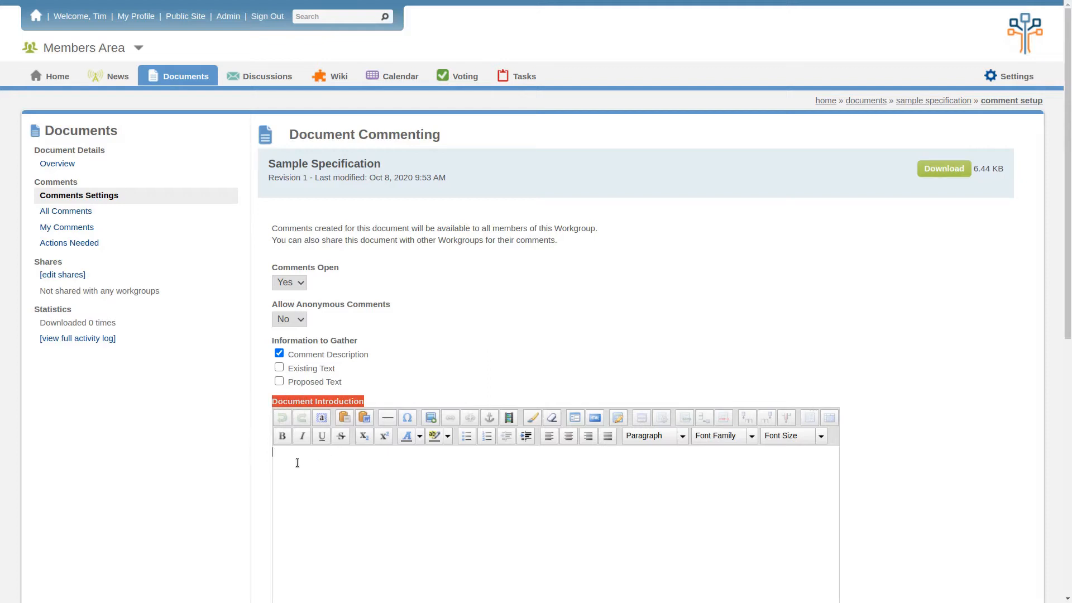
pyautogui.click(285, 403)
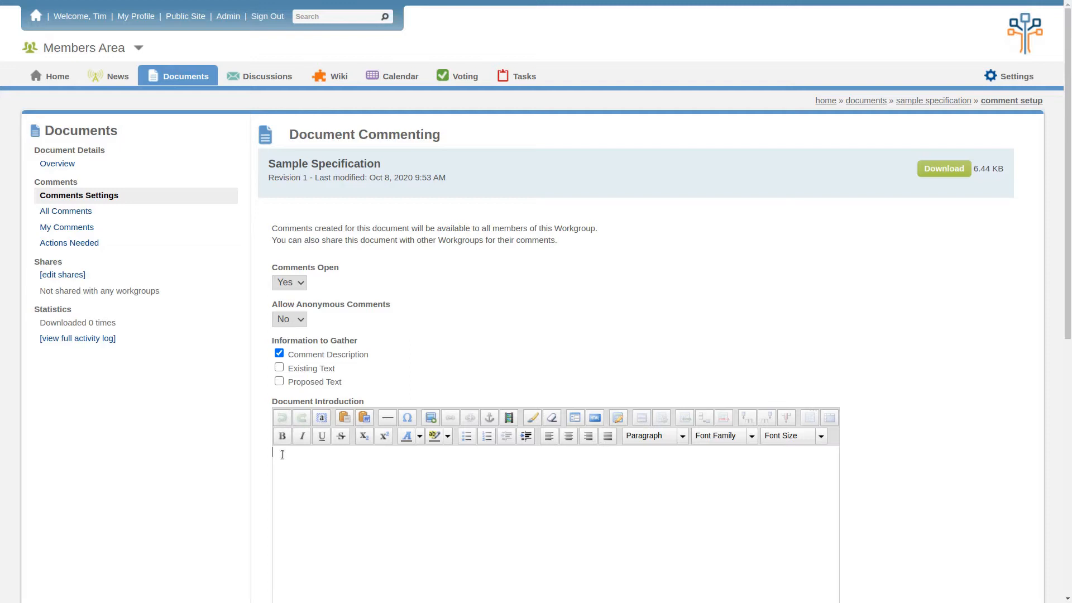
pyautogui.write('Please remem')
pyautogui.write('er')
pyautogui.press('BackSpace')
pyautogui.press('BackSpace')
pyautogui.press('BackSpace')
pyautogui.write('ber to be detailed!')
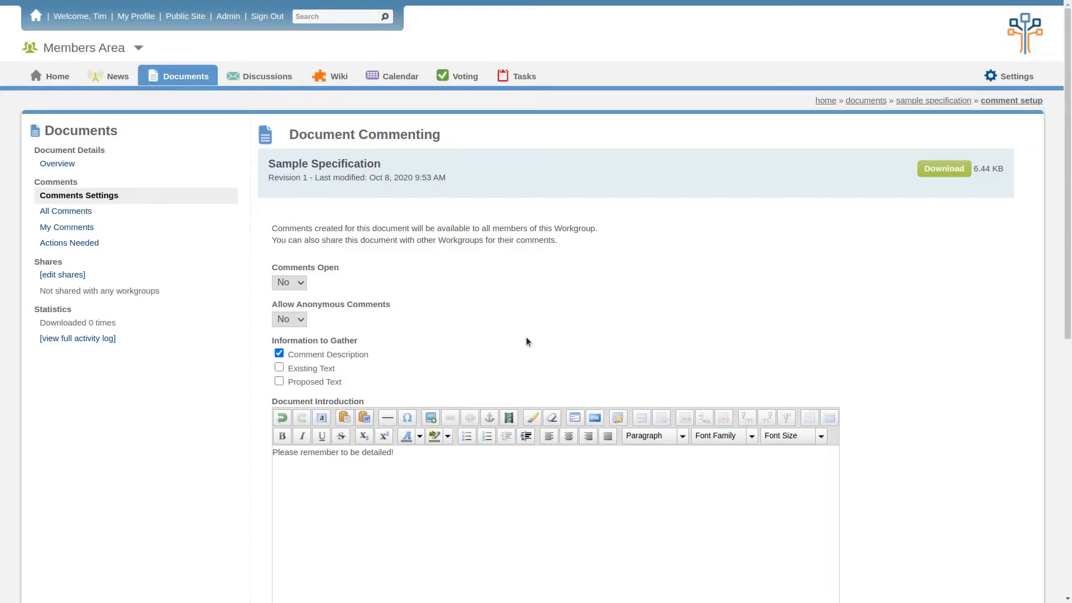
# - Try basing the delineators on the existing template Option 1, and reset the delineators
pyautogui.scroll(-4, 518, 340)
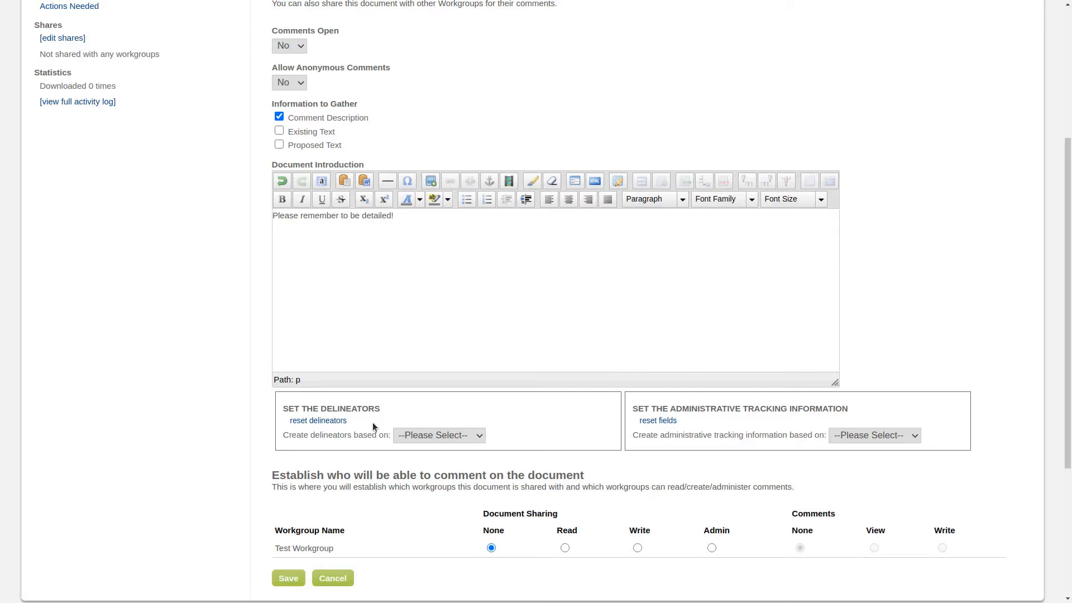
pyautogui.scroll(-3, 373, 422)
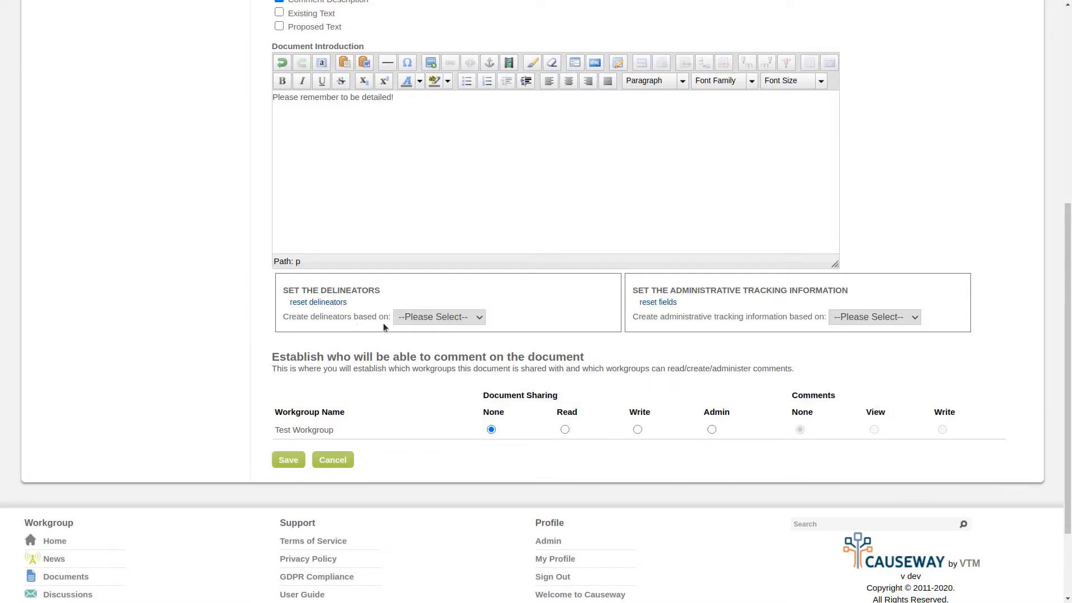
pyautogui.click(415, 317)
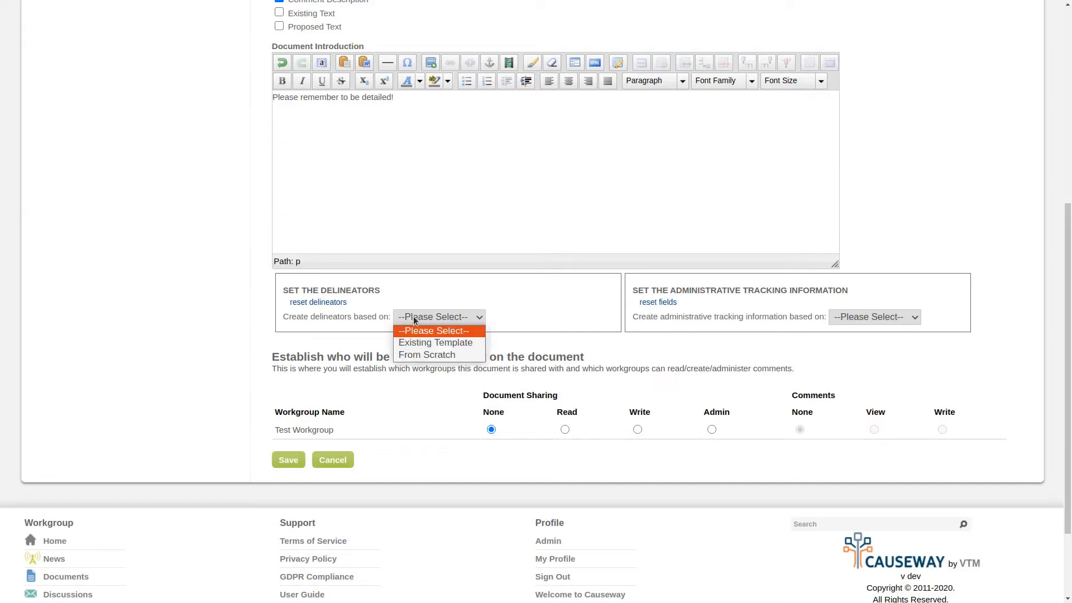
pyautogui.click(471, 342)
pyautogui.click(433, 334)
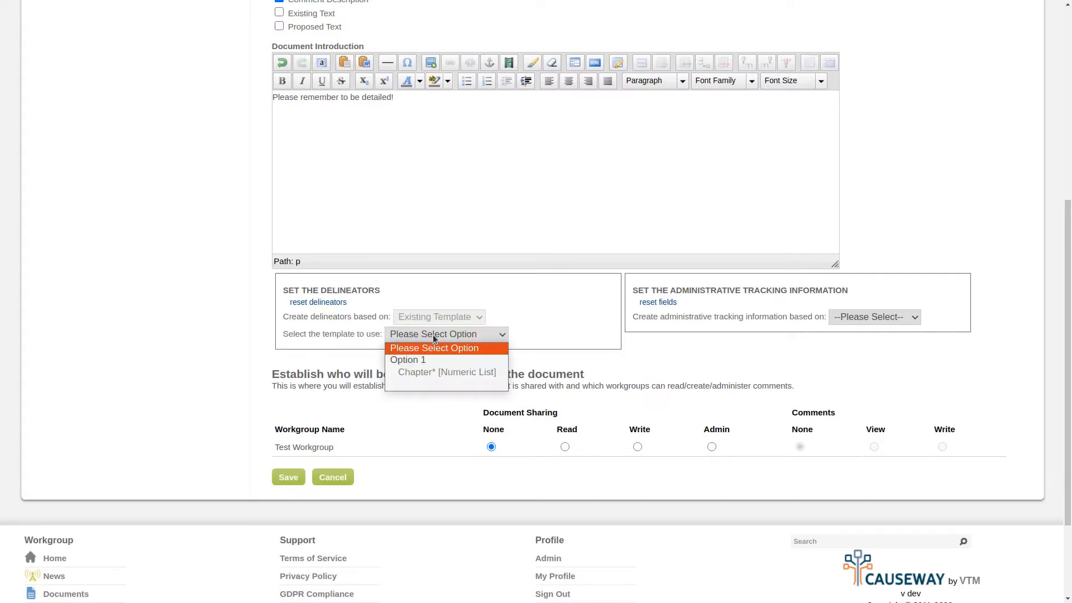
pyautogui.click(426, 359)
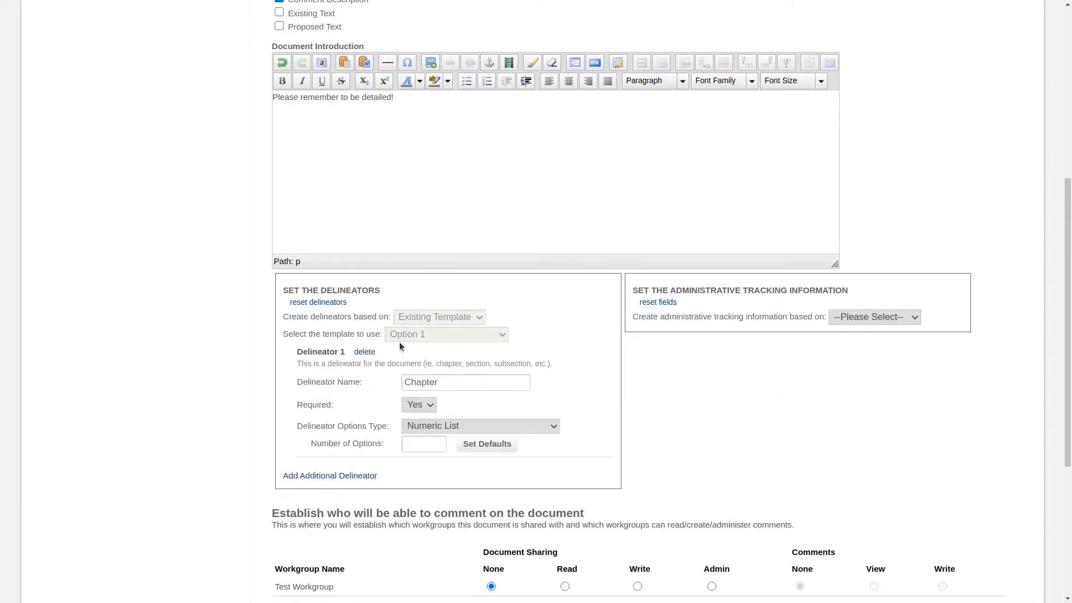
pyautogui.click(332, 303)
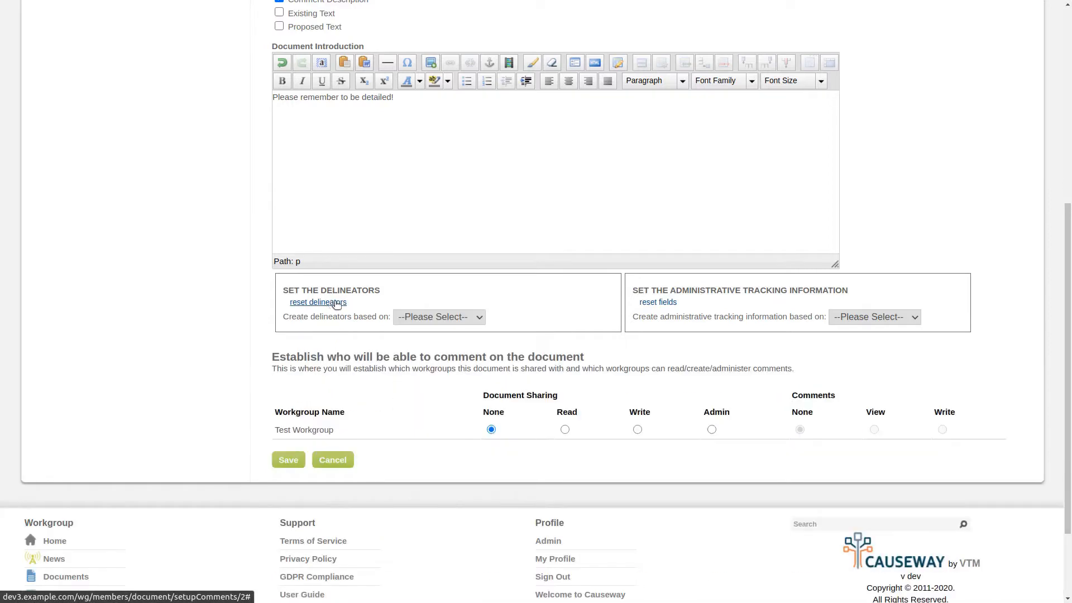
# - Create the delineators from scratch and add a second, additional delineator
pyautogui.click(447, 317)
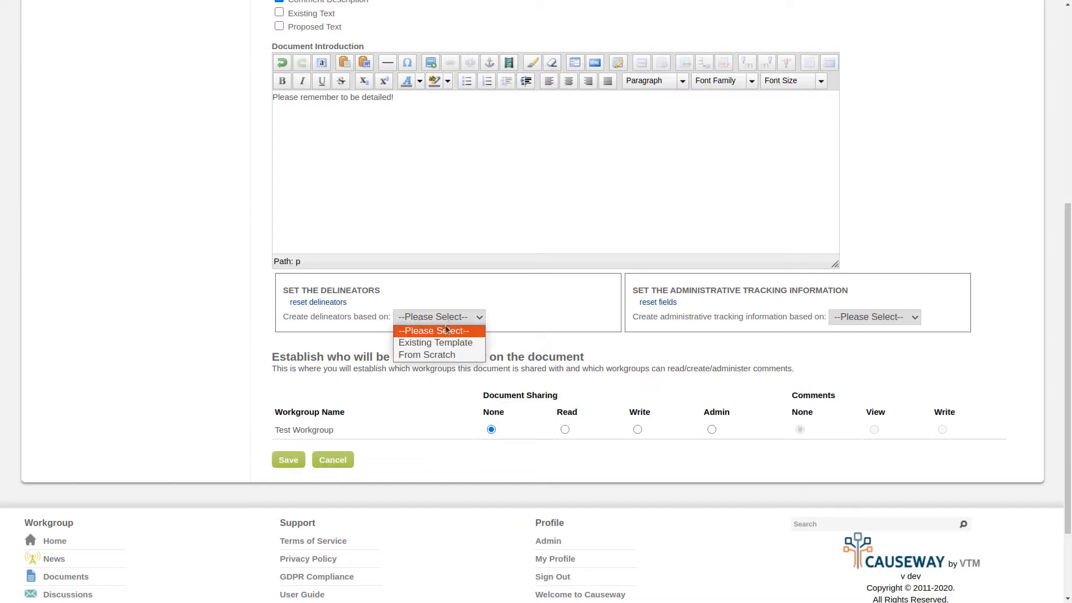
pyautogui.click(428, 356)
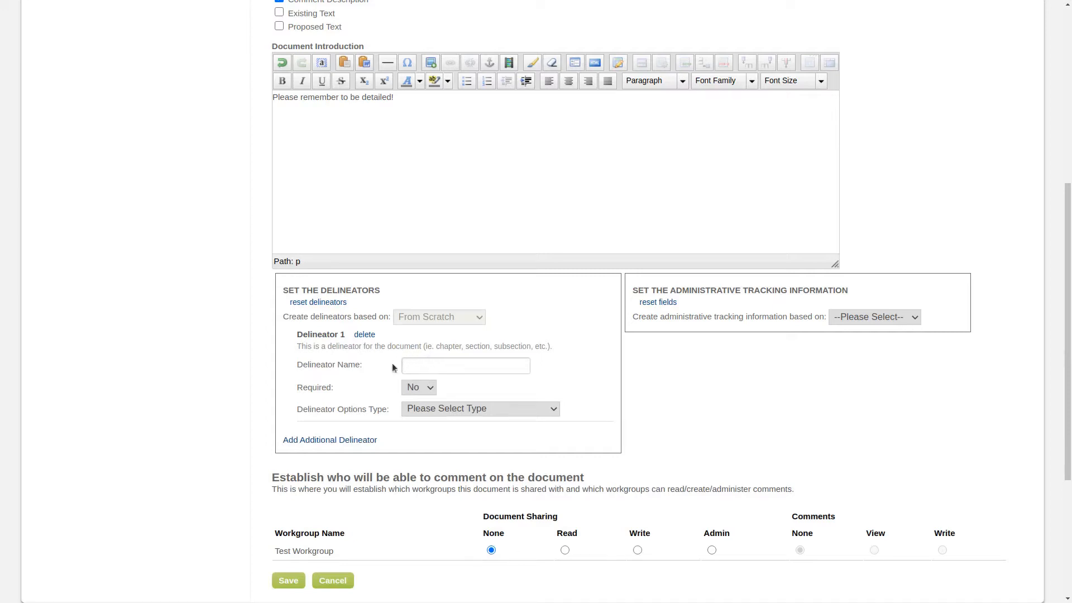
pyautogui.click(313, 440)
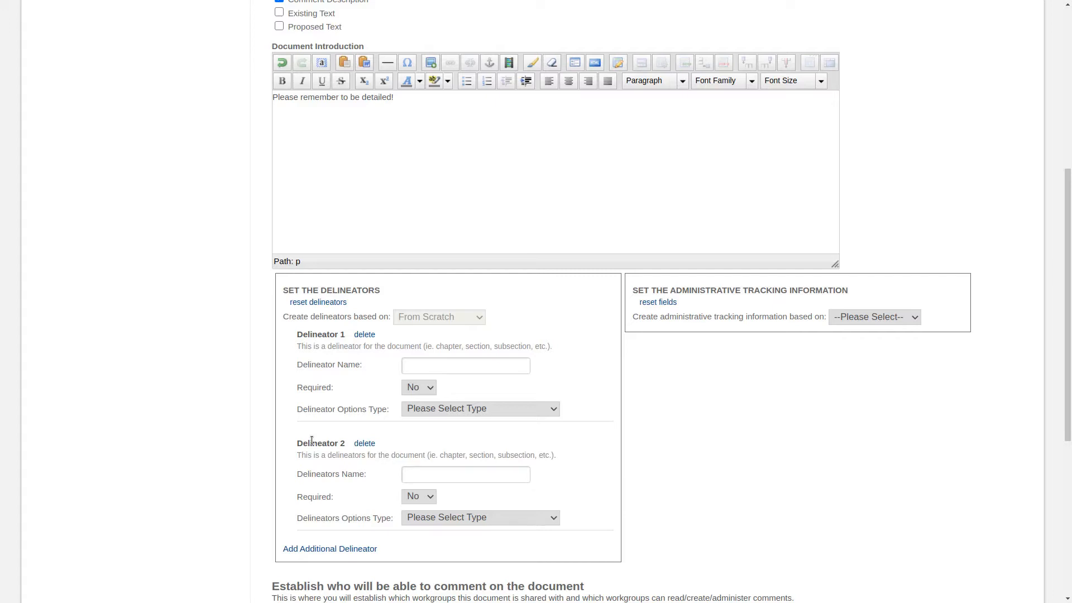
# - Name the first delineator Unit and the second delineator Chapter
pyautogui.click(442, 364)
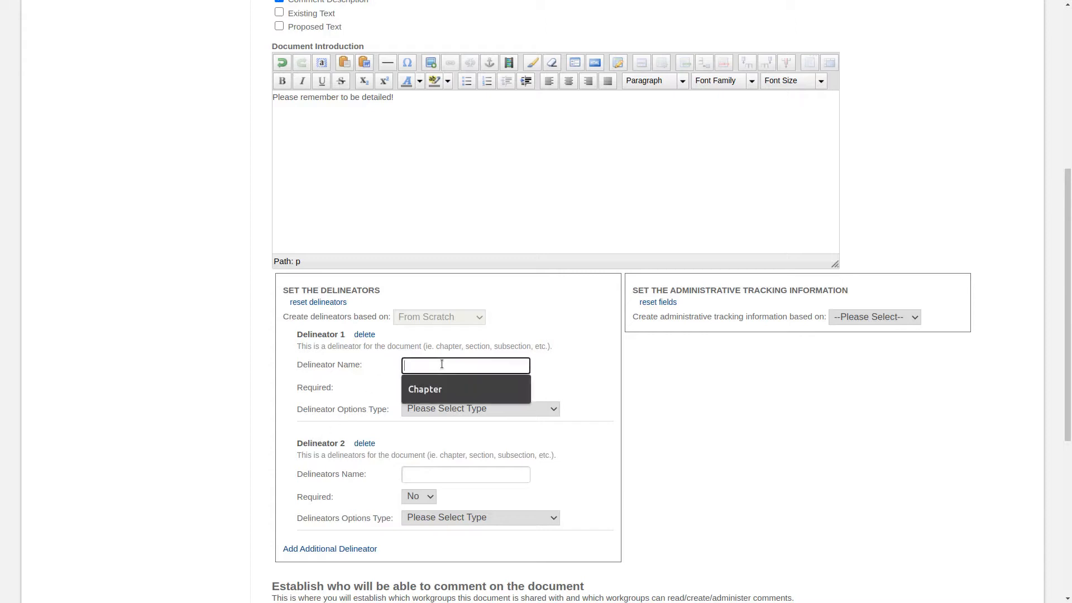
pyautogui.write('Unit')
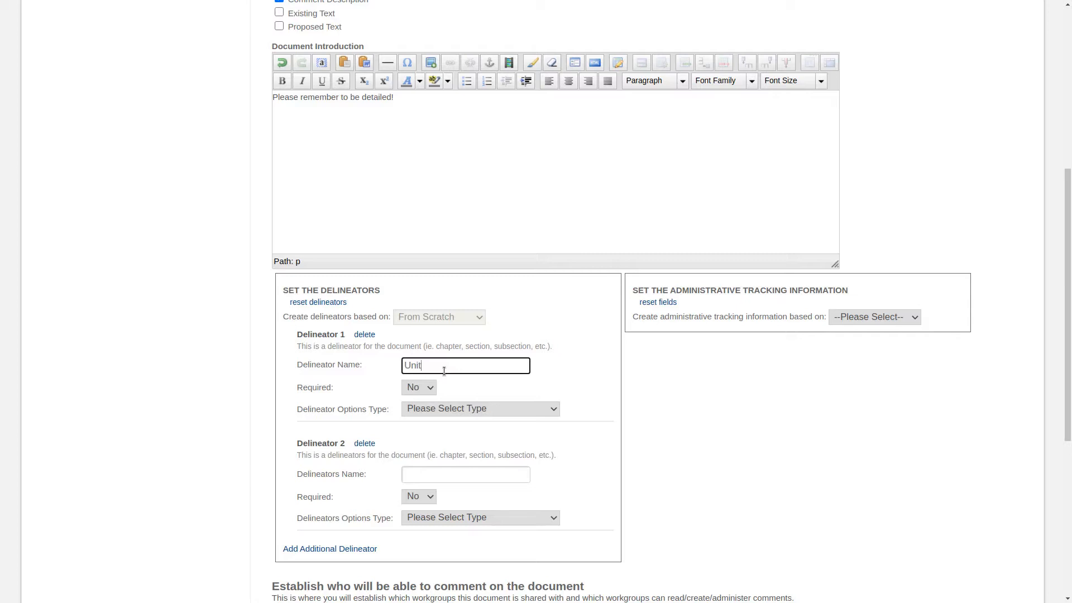
pyautogui.click(416, 473)
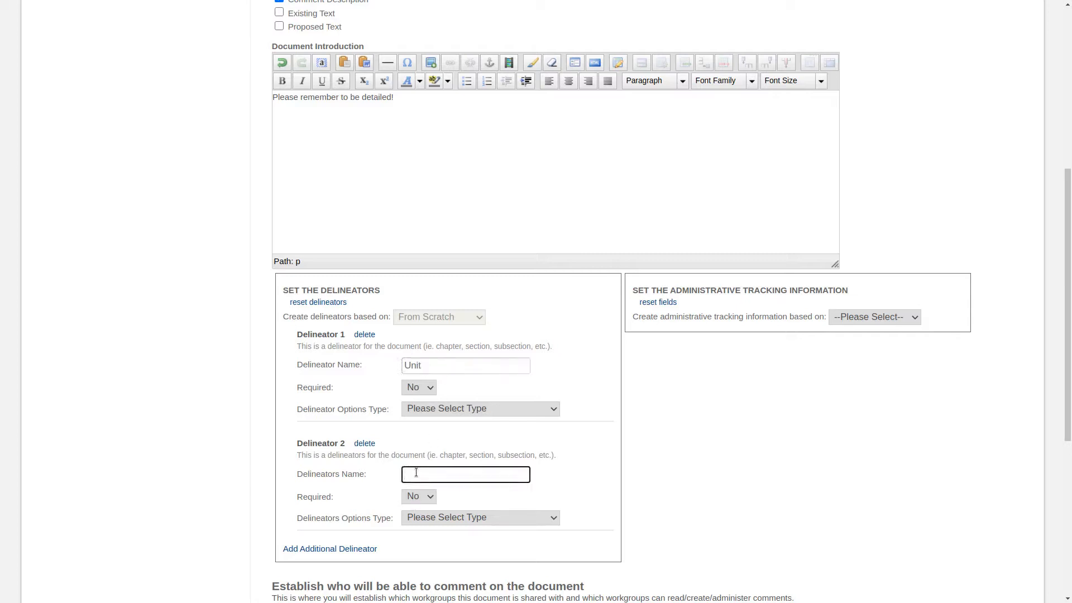
pyautogui.write('Chapter')
pyautogui.click(429, 427)
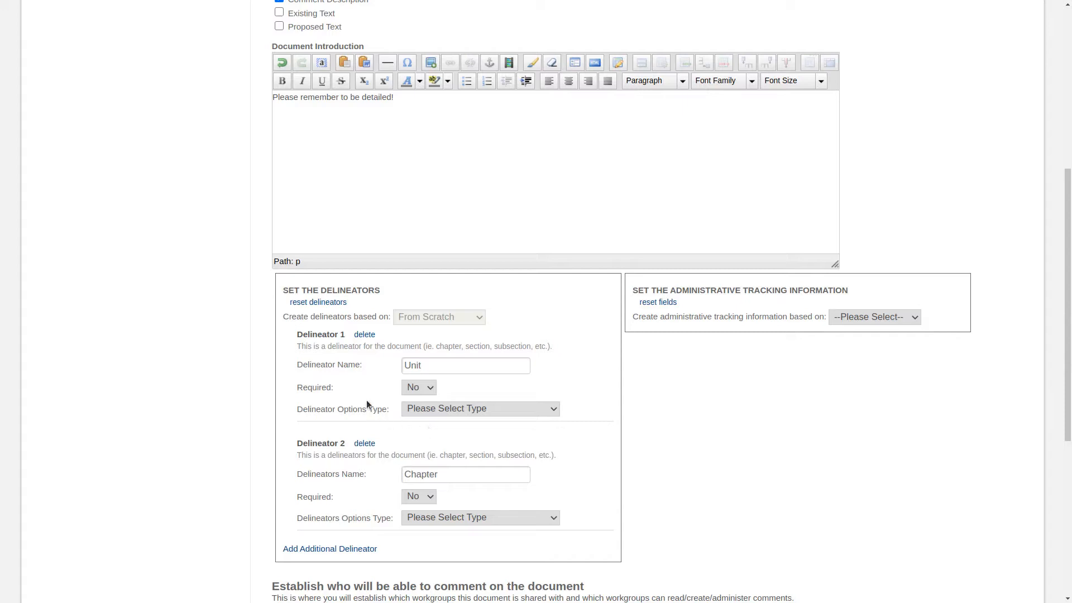
# - Make the Unit delineator required and leave the Chapter delineator's Required setting at No
pyautogui.click(430, 388)
pyautogui.click(430, 497)
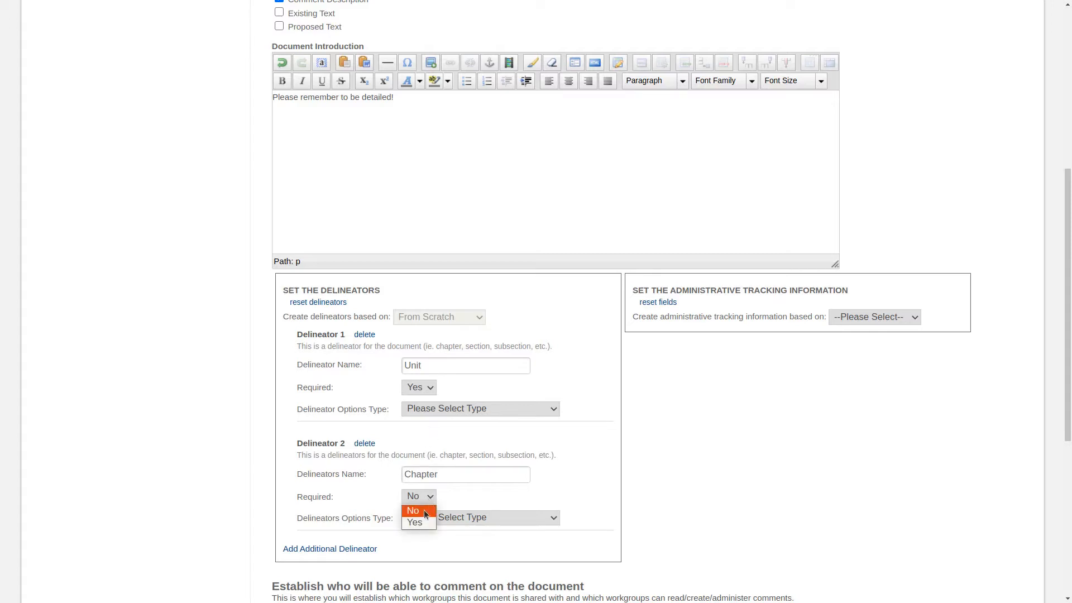
pyautogui.click(424, 512)
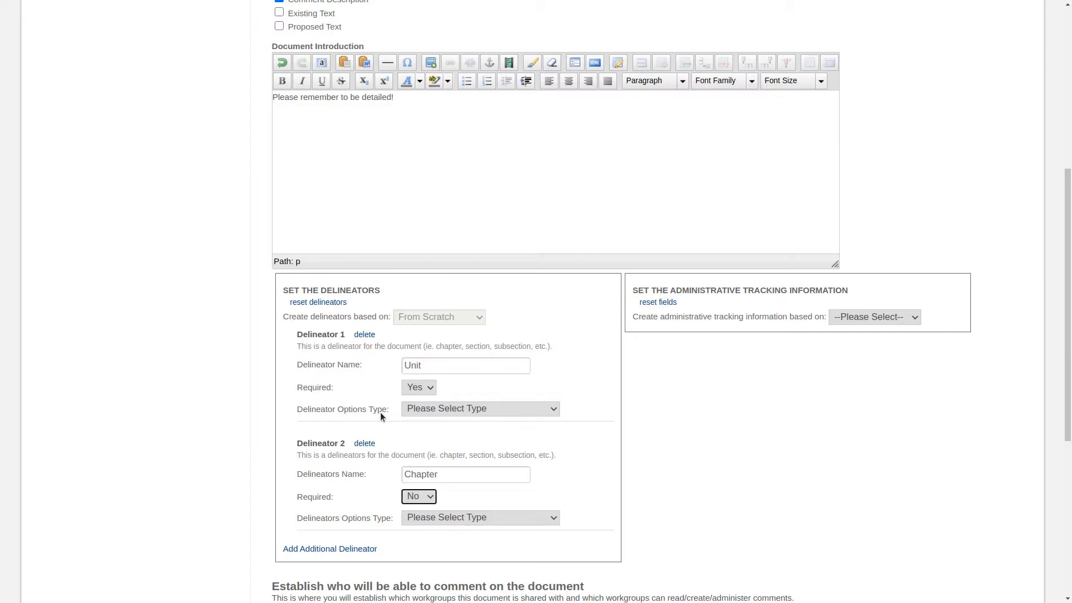
# - Give the Unit delineator a Roman Numeral (Uppercase) List with 5 default options and expand its list options
pyautogui.click(555, 409)
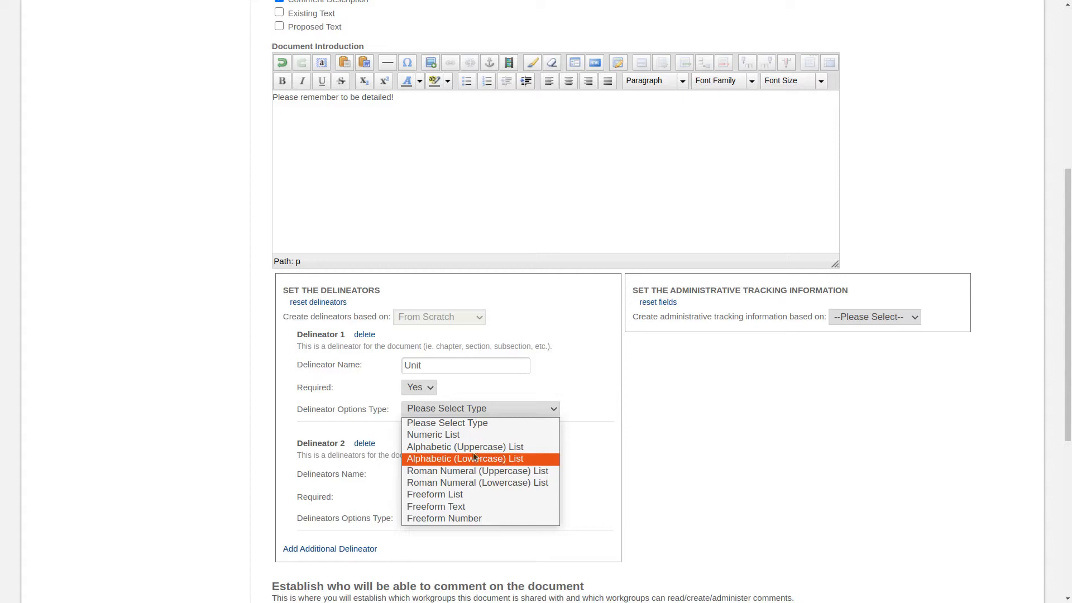
pyautogui.click(447, 437)
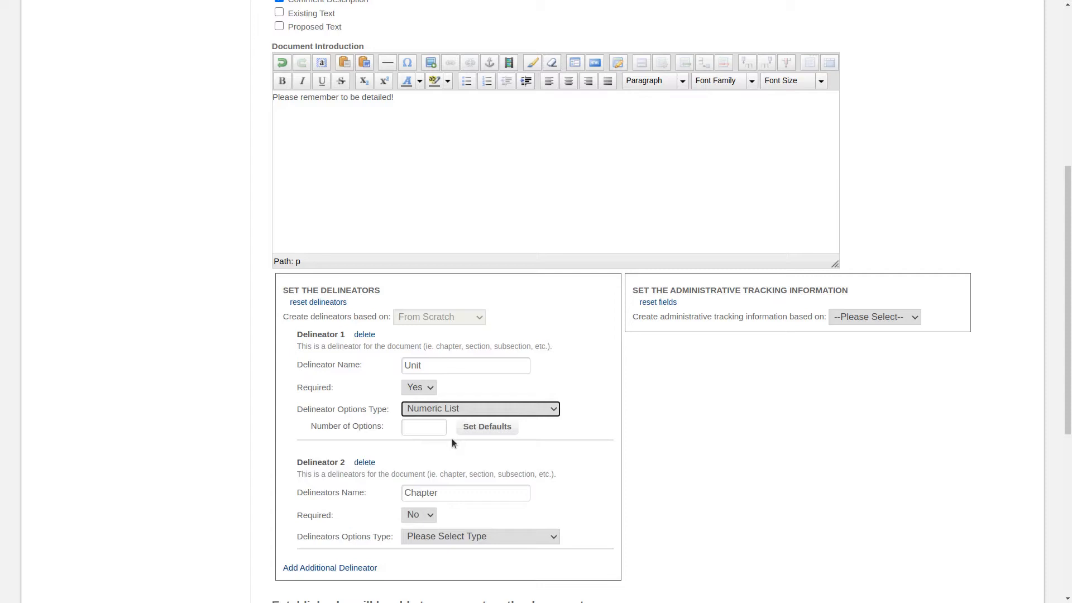
pyautogui.click(452, 410)
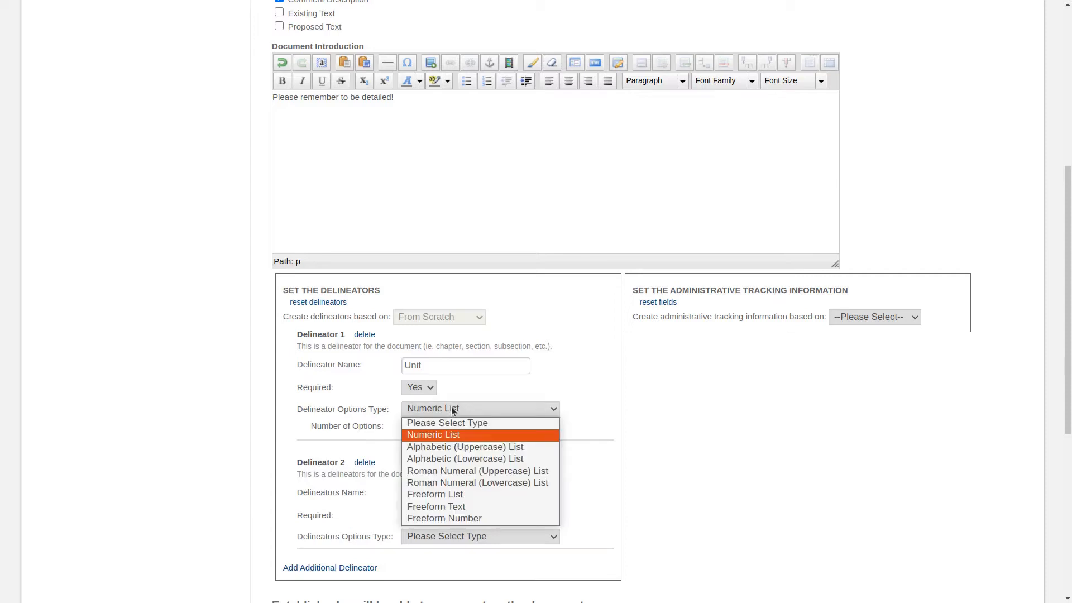
pyautogui.click(457, 472)
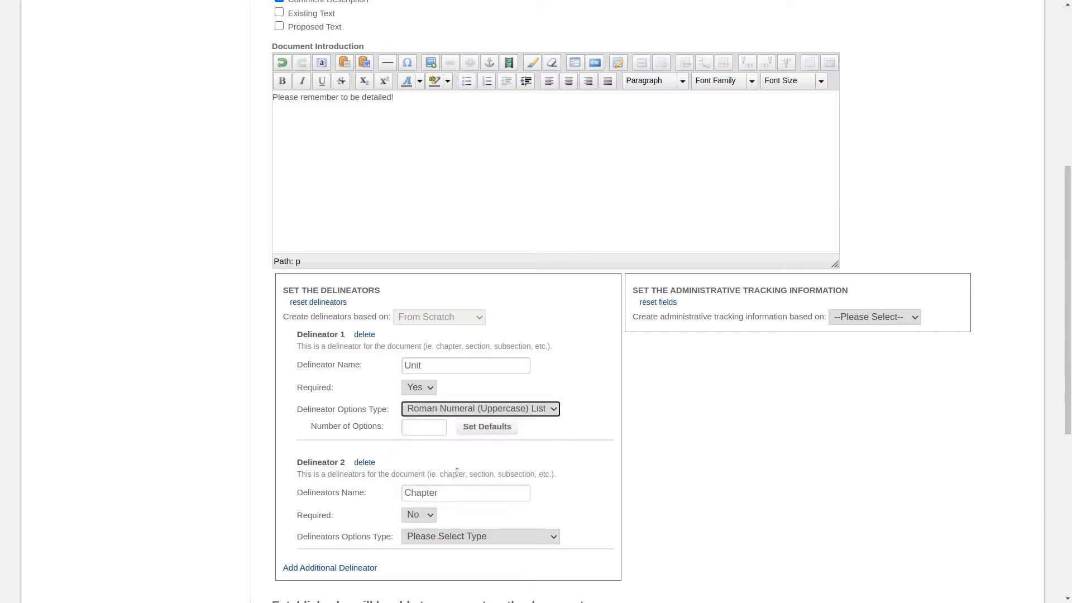
pyautogui.click(414, 427)
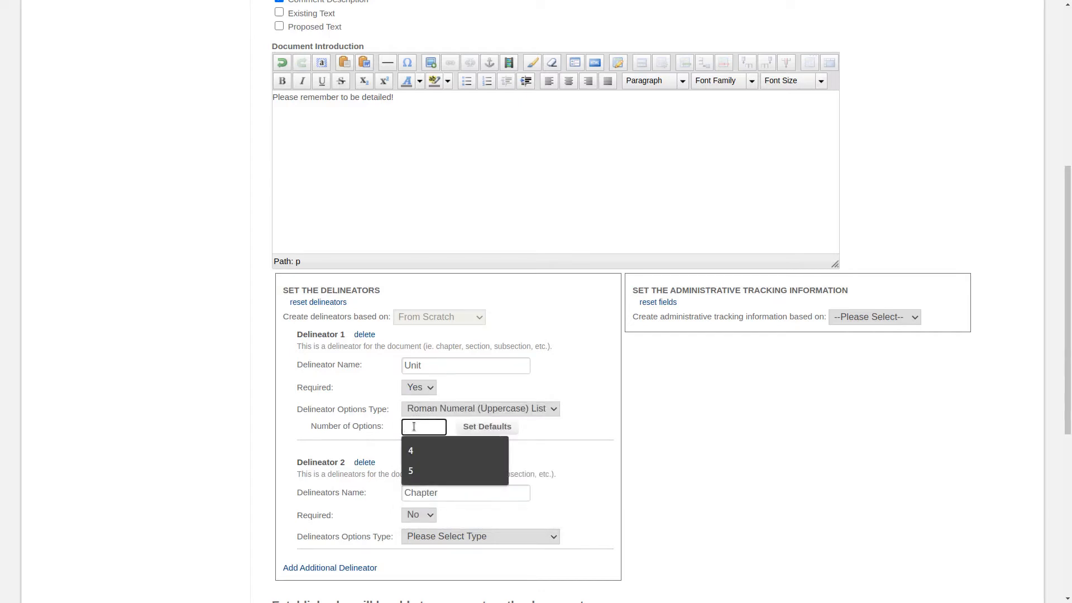
pyautogui.write('5')
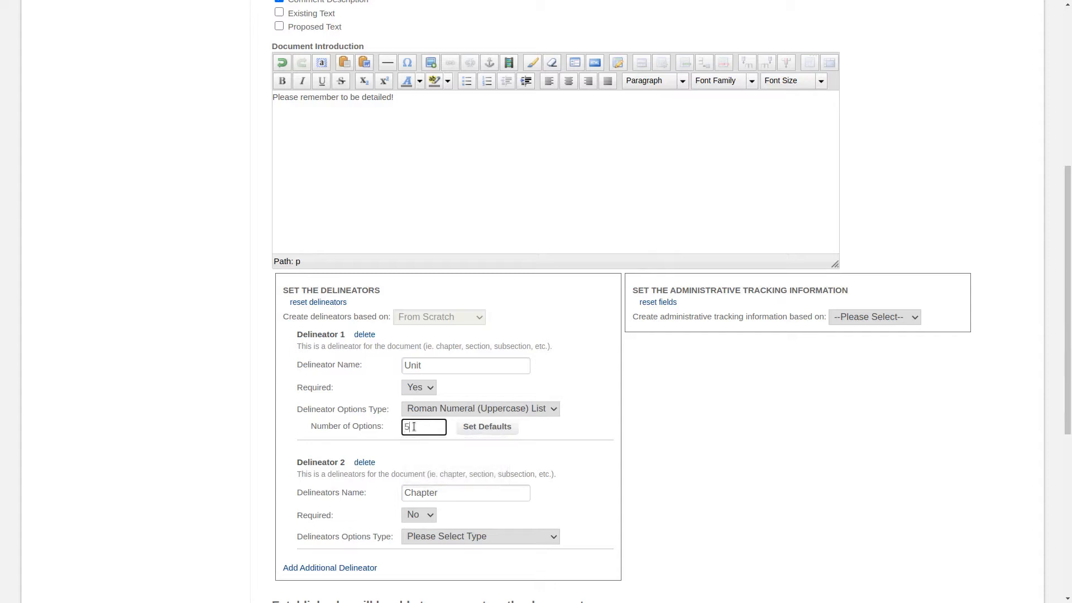
pyautogui.click(486, 429)
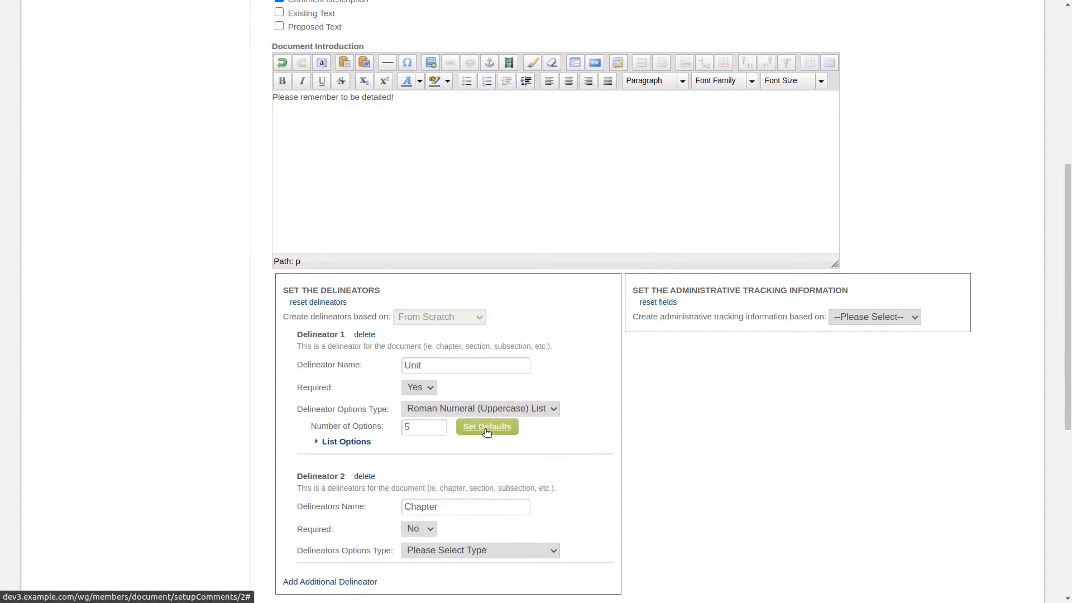
pyautogui.click(346, 442)
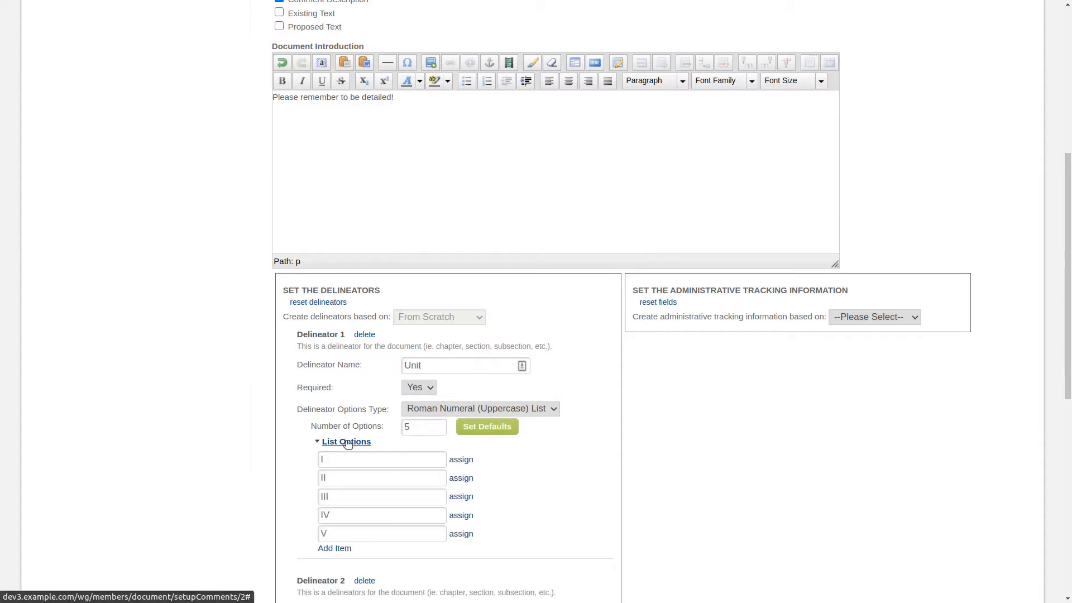
pyautogui.scroll(-1, 348, 459)
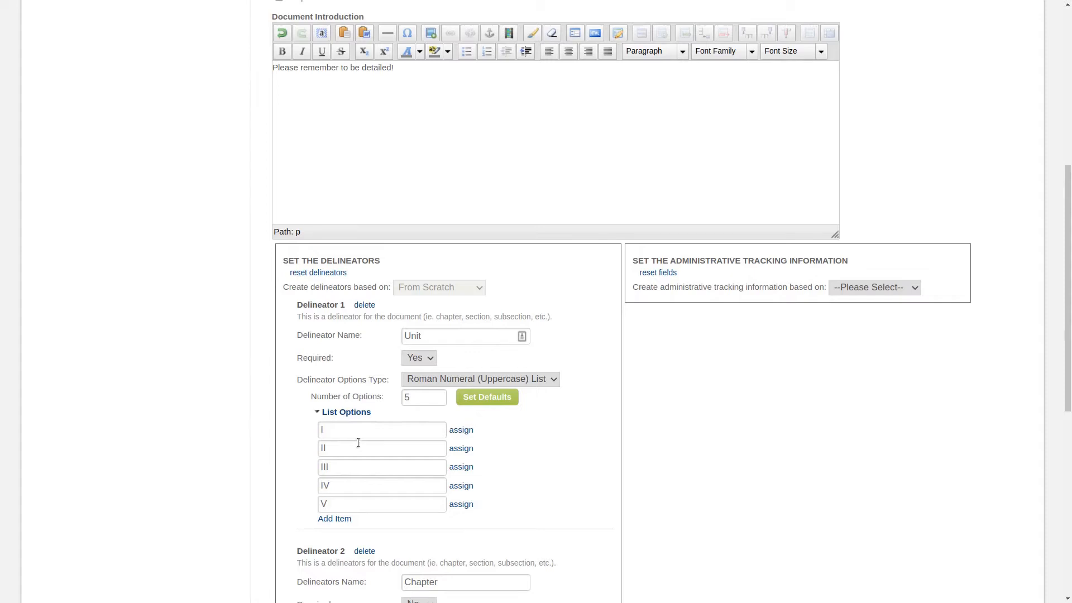
# - Try the Freeform Text and Freeform Number option types for the Chapter delineator
pyautogui.scroll(-2, 356, 443)
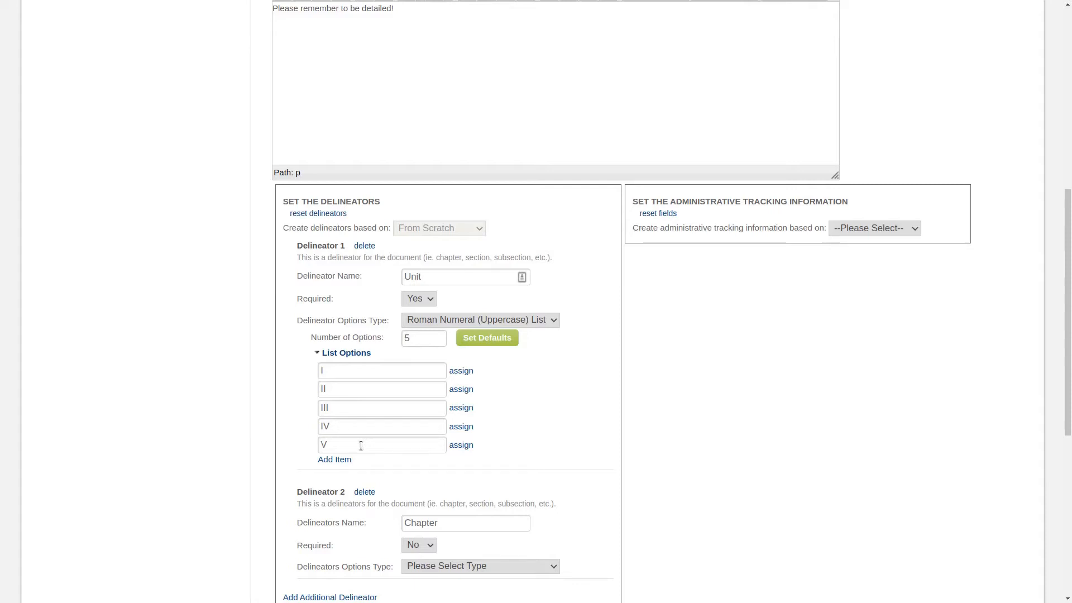
pyautogui.click(447, 566)
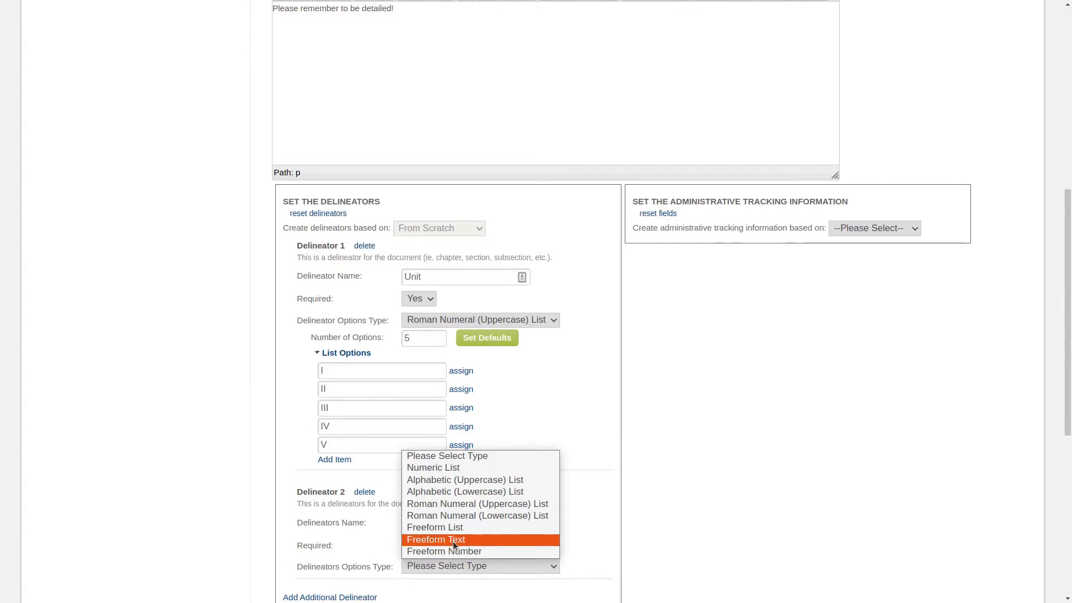
pyautogui.click(454, 541)
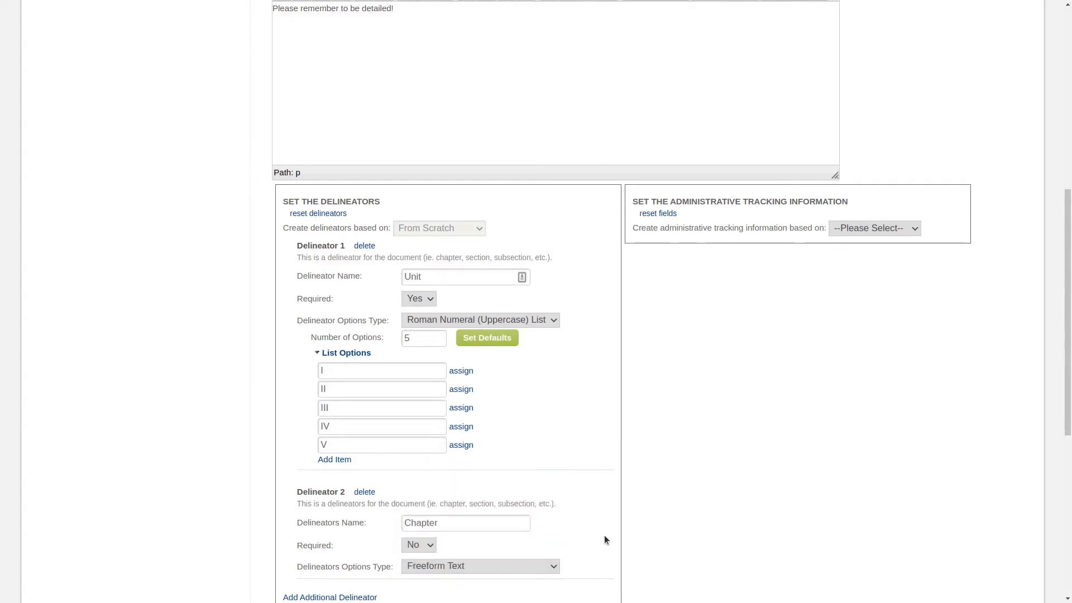
pyautogui.scroll(-3, 605, 540)
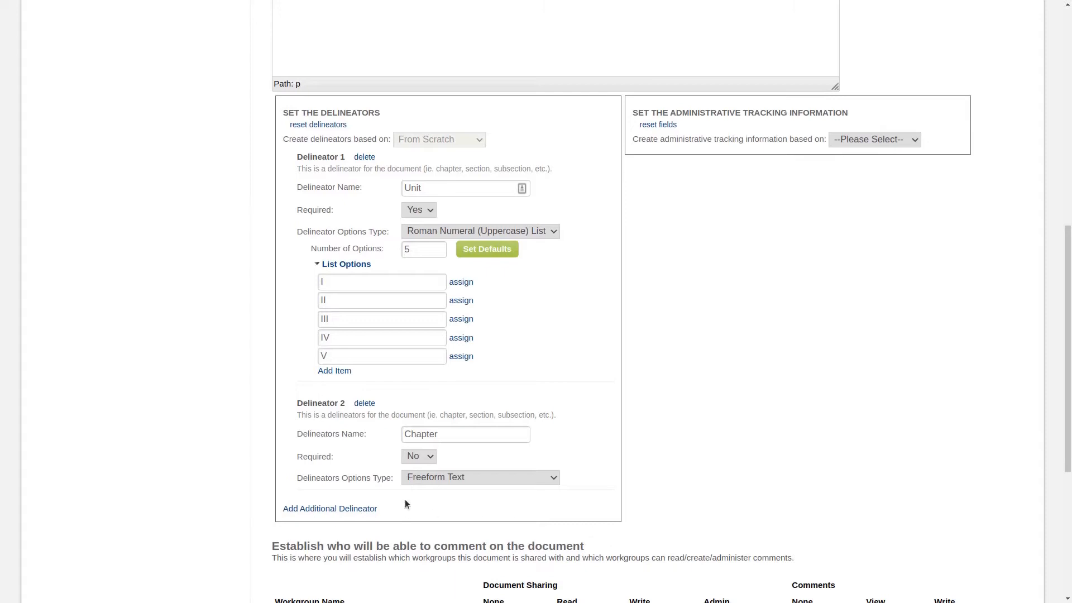
pyautogui.click(498, 478)
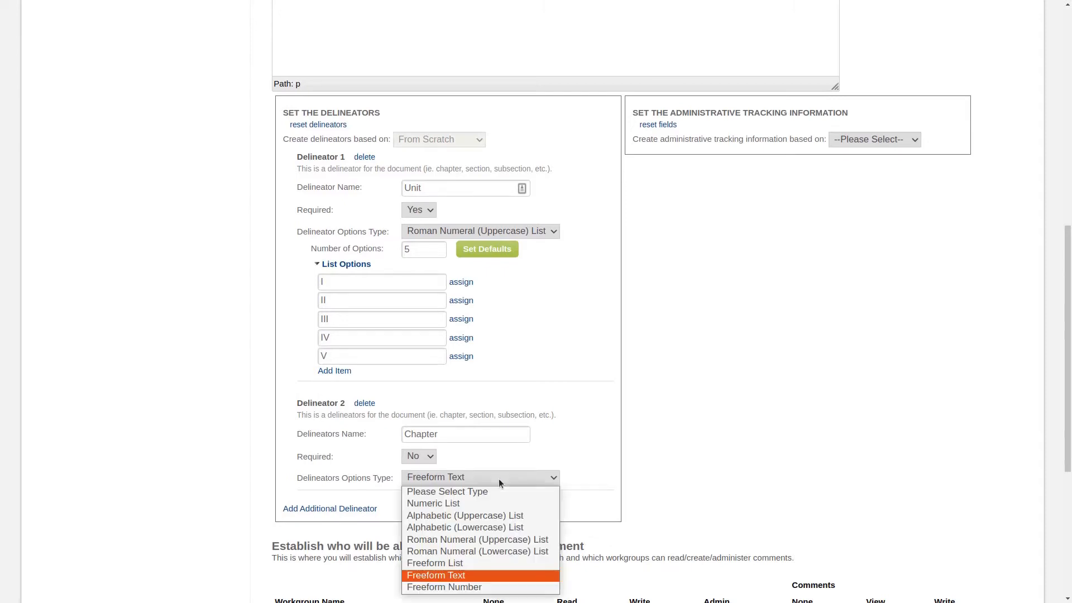
pyautogui.click(497, 584)
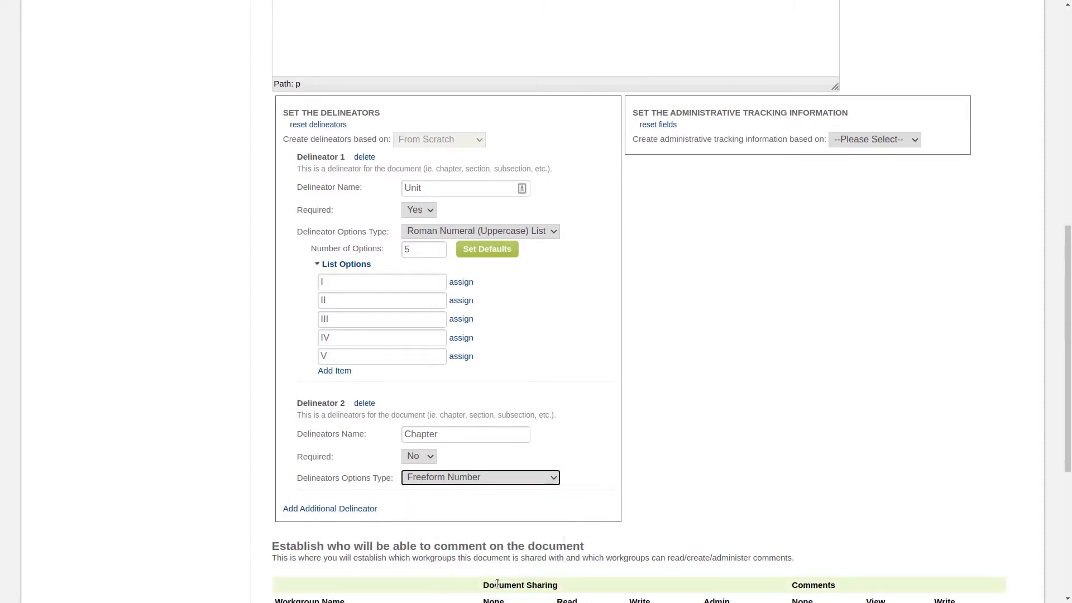
# - Set the Chapter delineator's options type to Freeform List and generate 3 default options
pyautogui.click(493, 481)
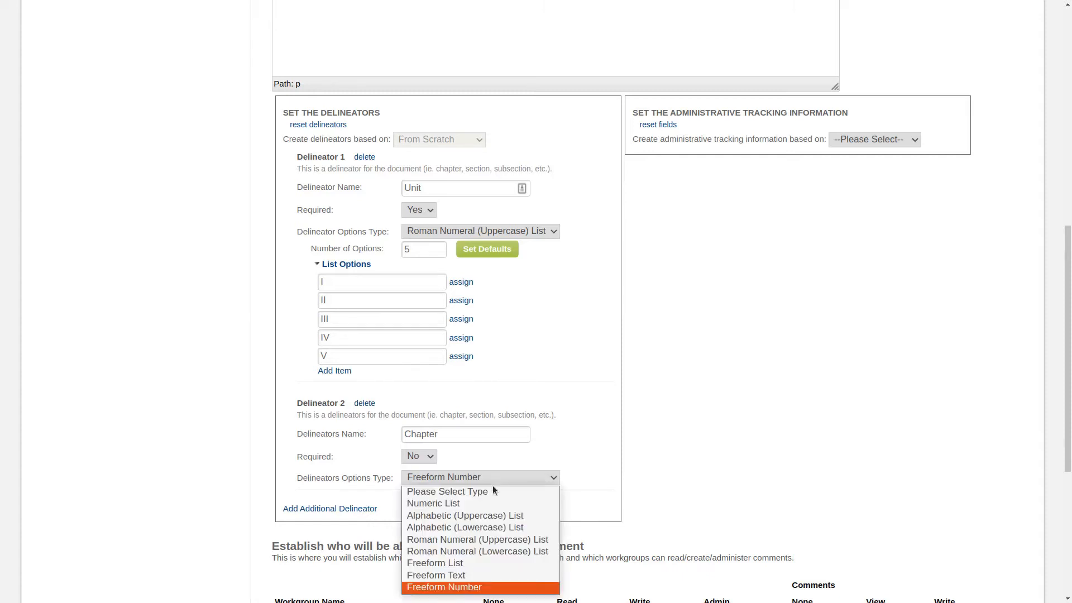
pyautogui.click(487, 564)
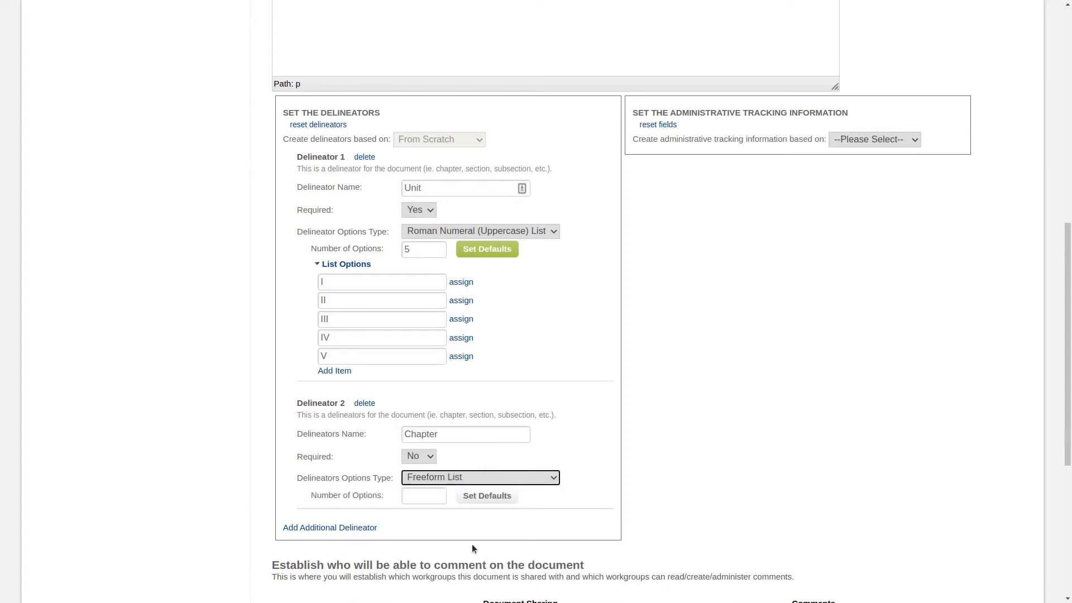
pyautogui.click(415, 496)
pyautogui.write('3')
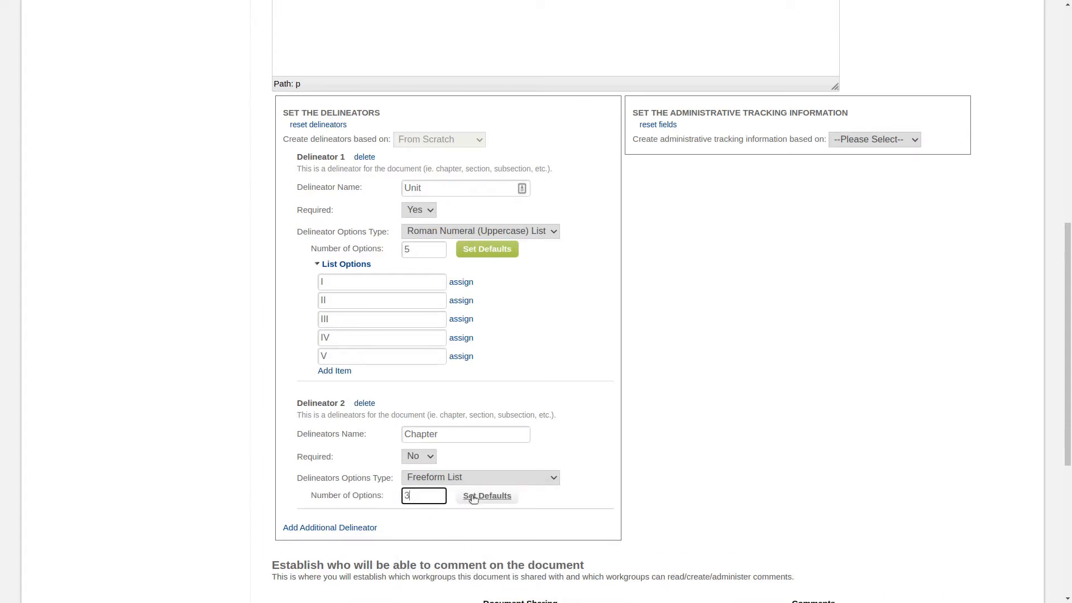
pyautogui.click(475, 497)
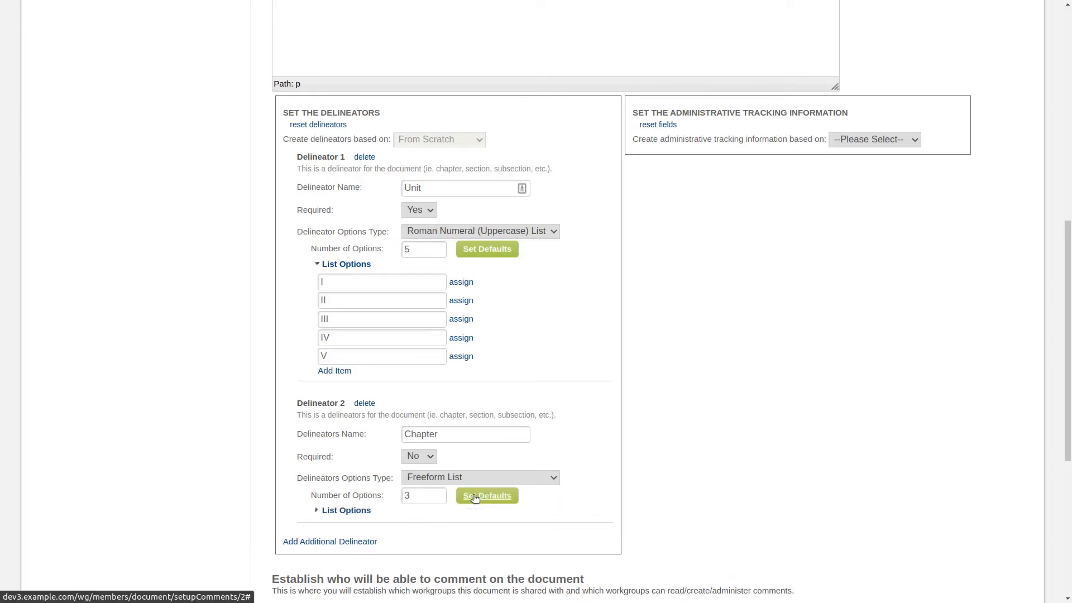
# - Expand the Chapter delineator's list options and fill them in as one, two and three
pyautogui.click(352, 511)
pyautogui.click(357, 527)
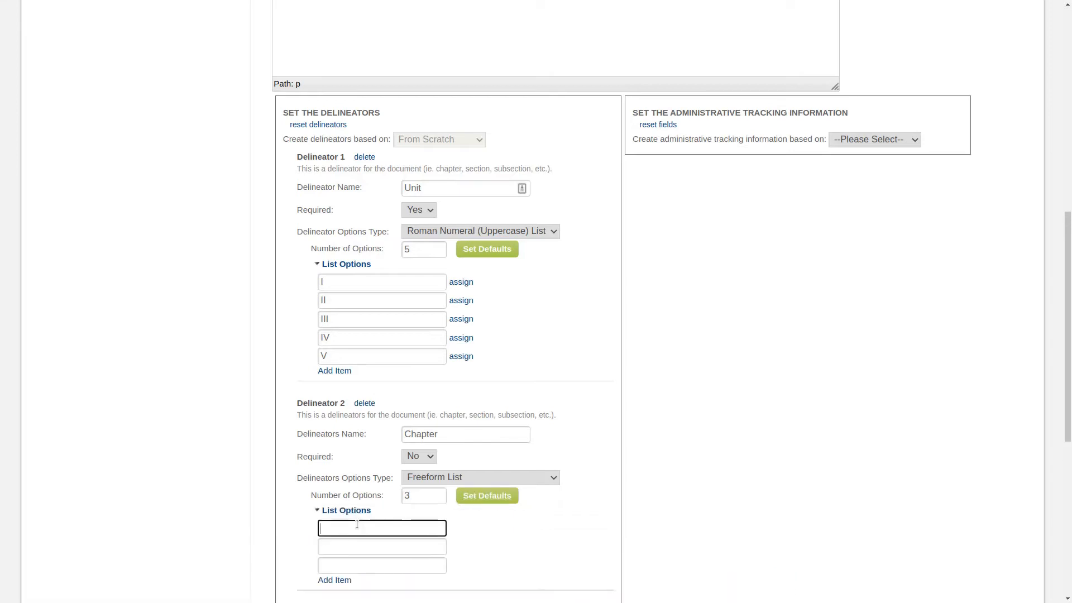
pyautogui.write('one')
pyautogui.press('Tab')
pyautogui.write('two')
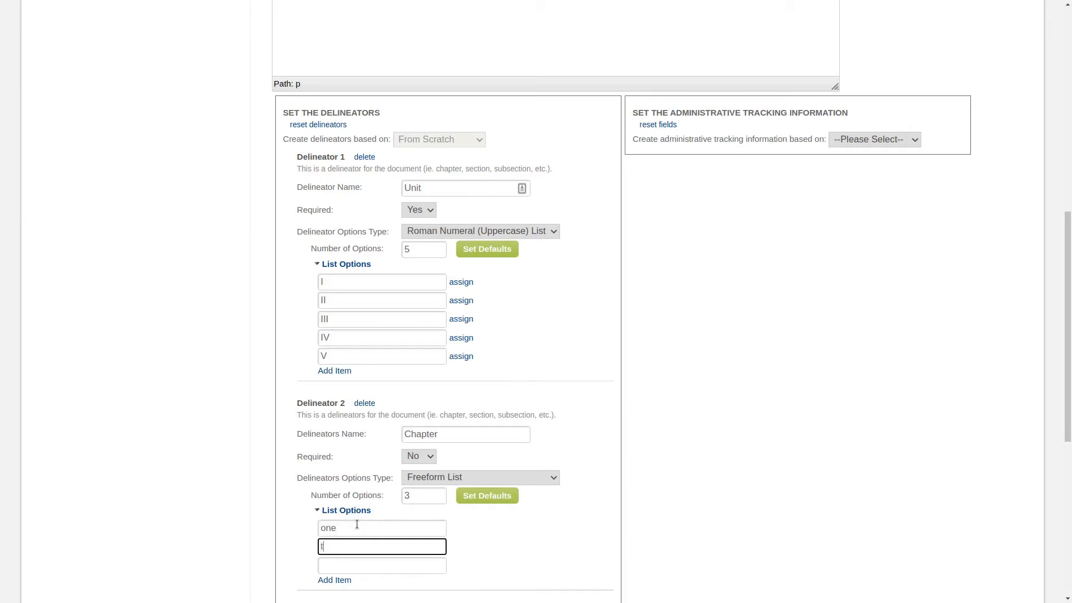
pyautogui.press('Tab')
pyautogui.write('three')
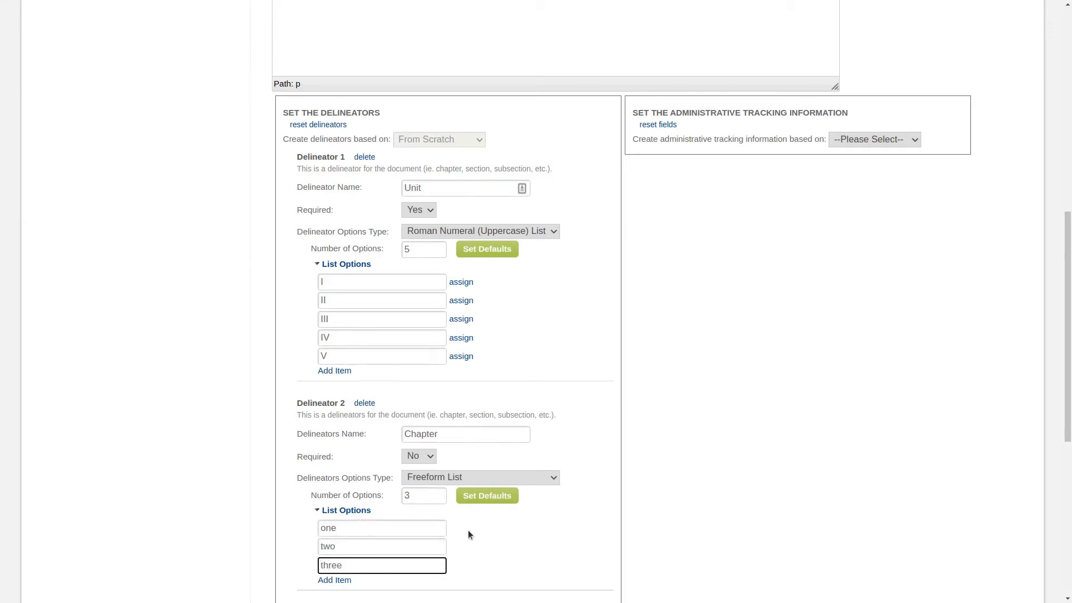
pyautogui.scroll(-3, 468, 530)
pyautogui.click(480, 490)
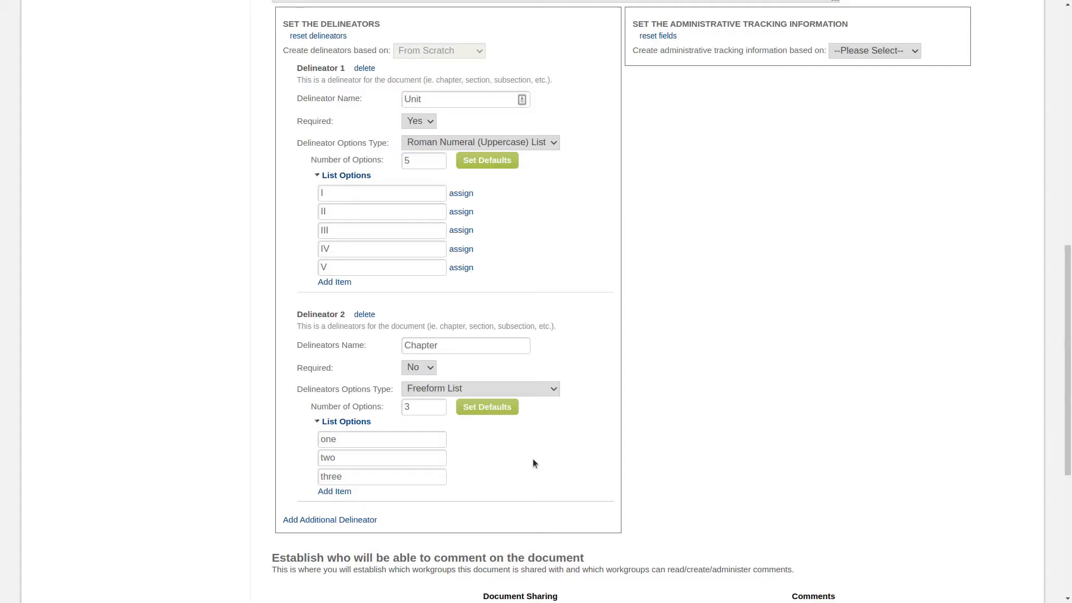
# - Create the administrative tracking information from scratch and name the first admin info Eratta
pyautogui.scroll(2, 732, 115)
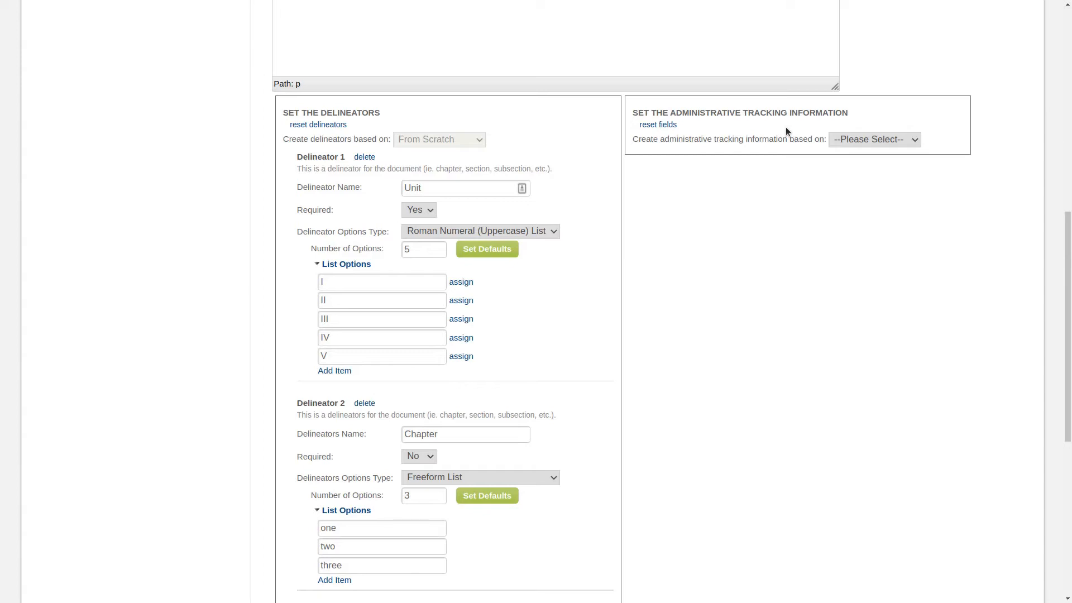
pyautogui.click(859, 140)
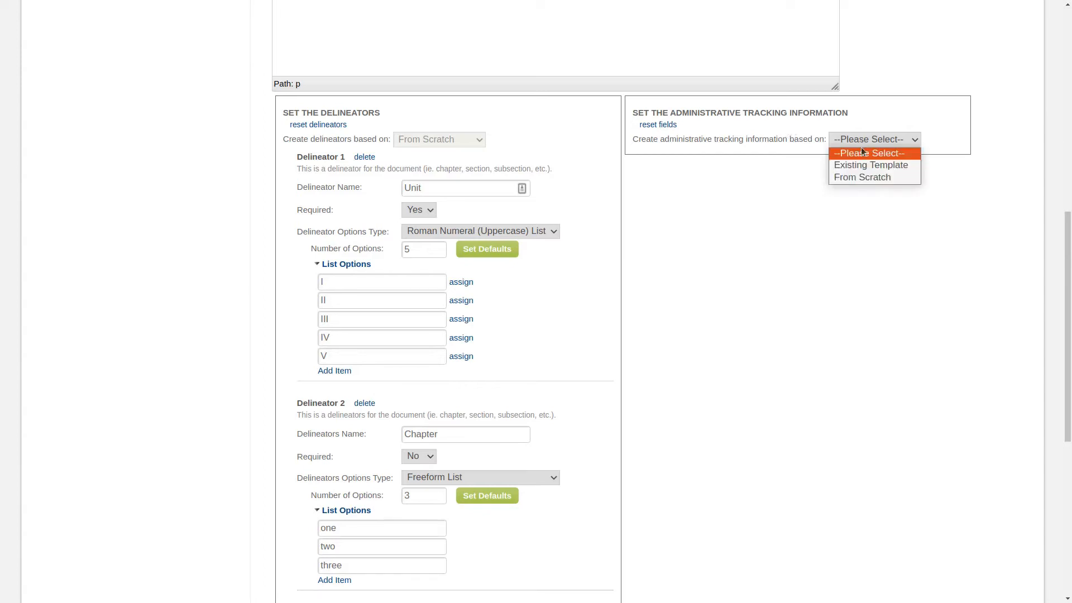
pyautogui.click(867, 176)
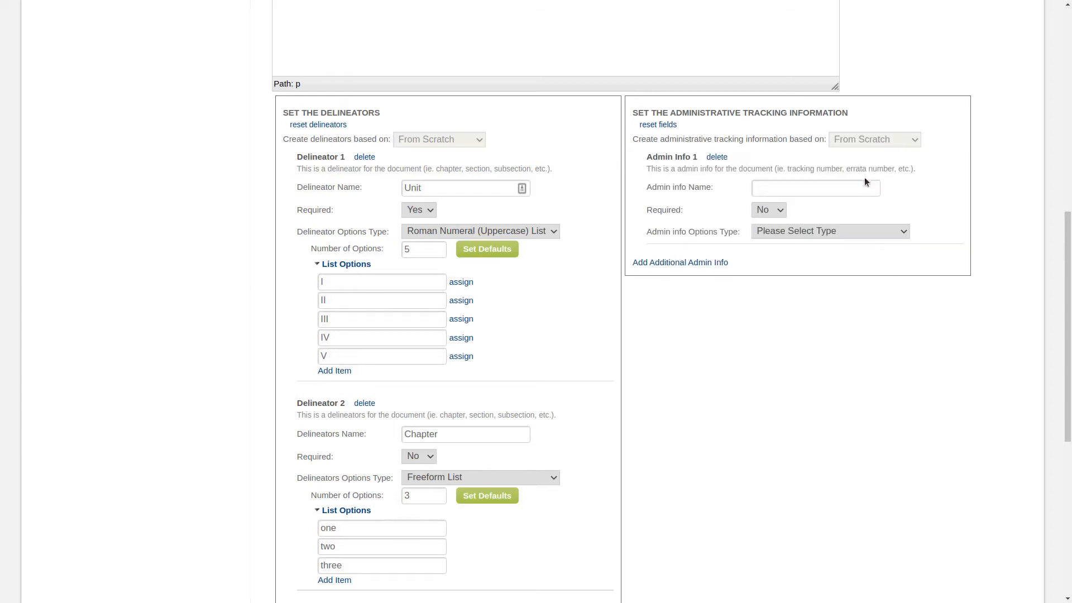
pyautogui.click(817, 188)
pyautogui.write('Eratta')
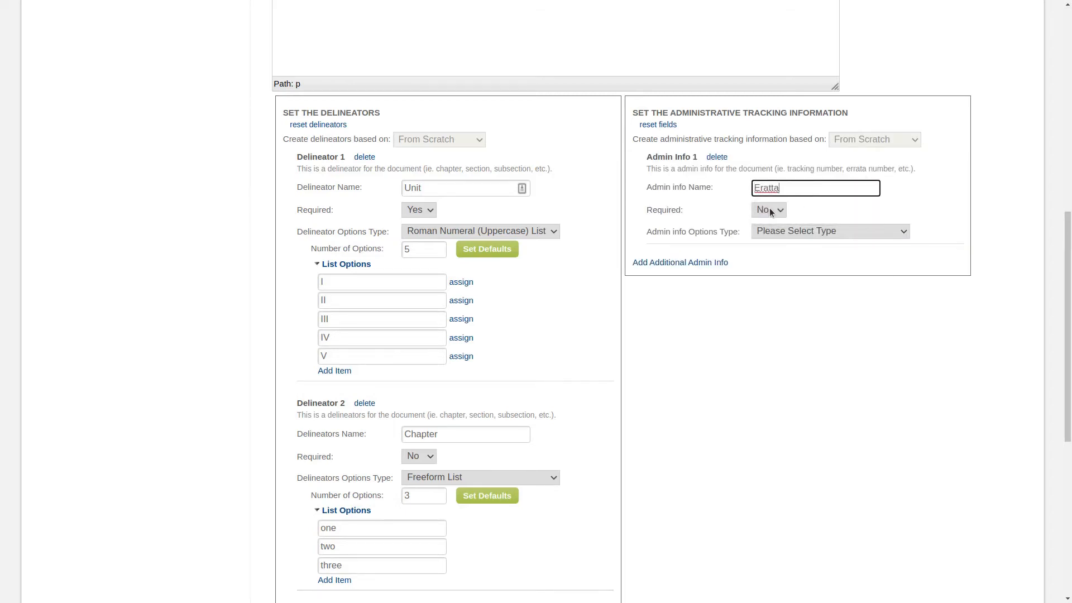
# - Leave the Eratta admin info's Required setting at No and set its options type to Freeform Text
pyautogui.click(774, 211)
pyautogui.click(774, 231)
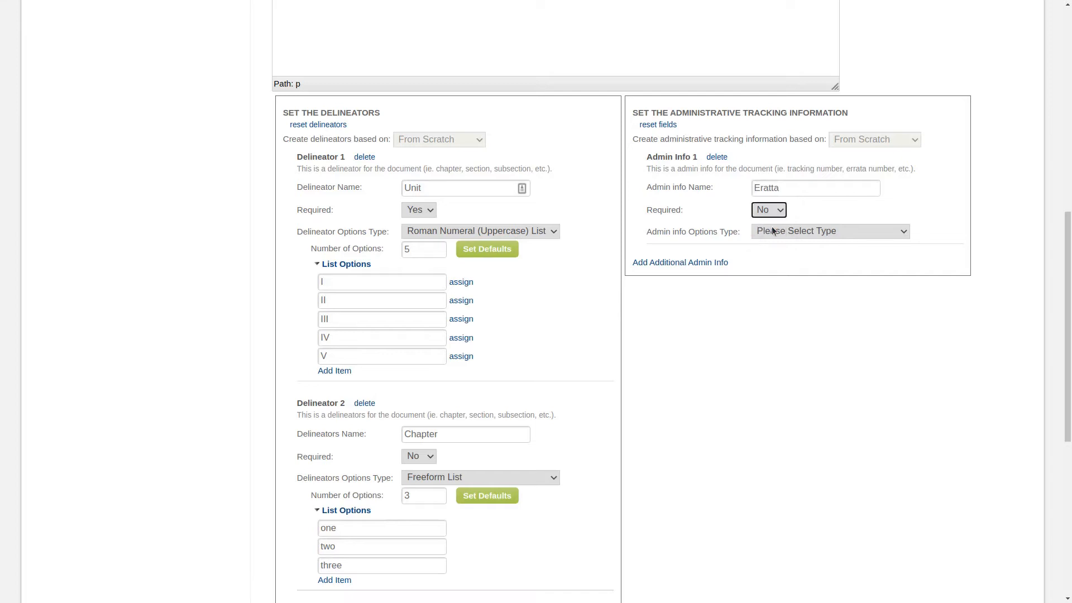
pyautogui.click(811, 238)
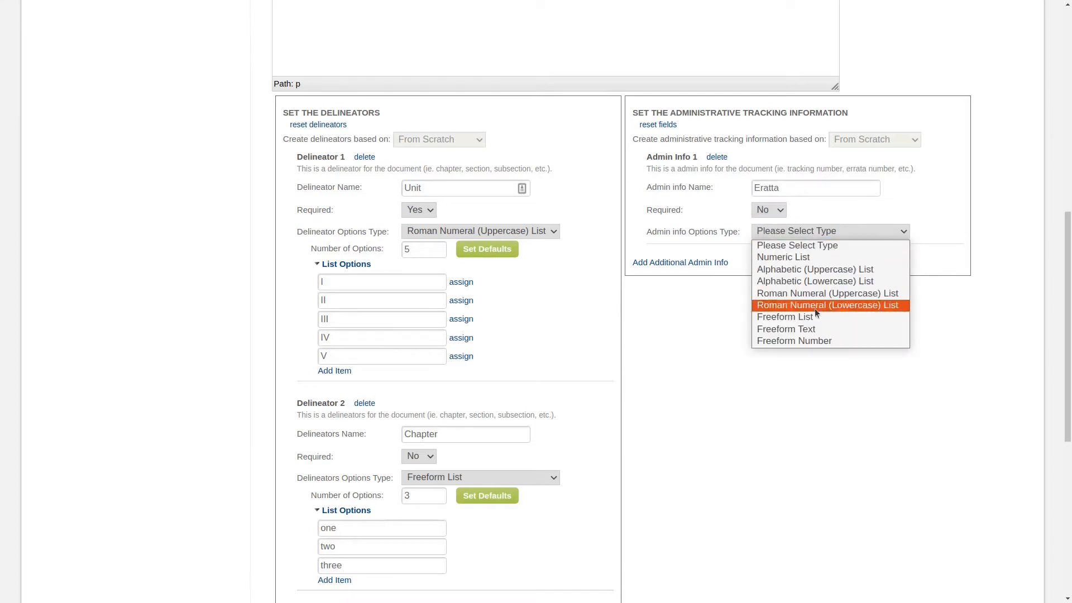
pyautogui.click(816, 329)
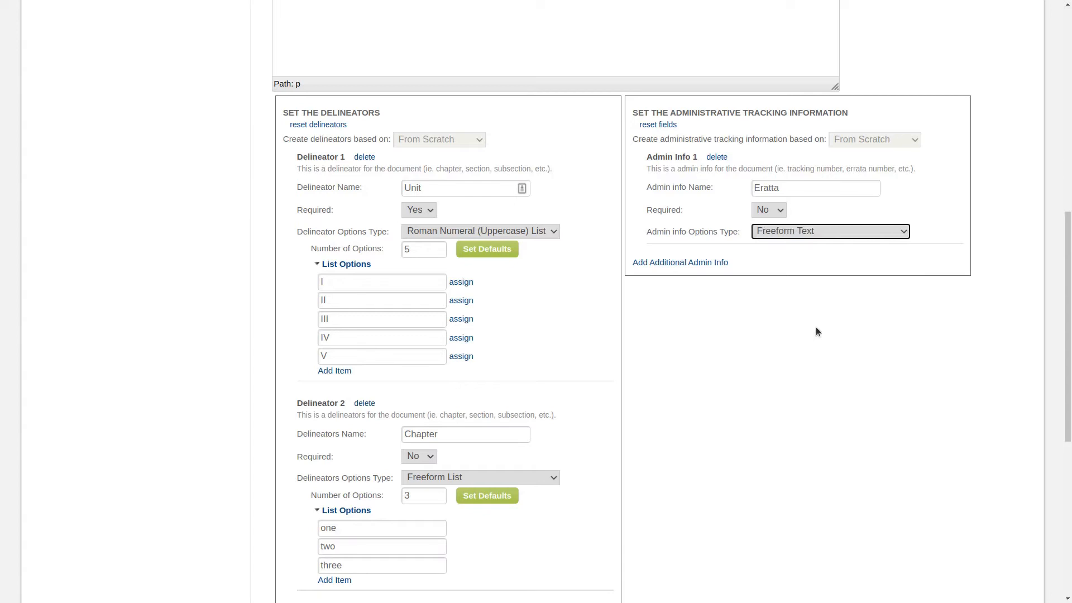
pyautogui.click(771, 270)
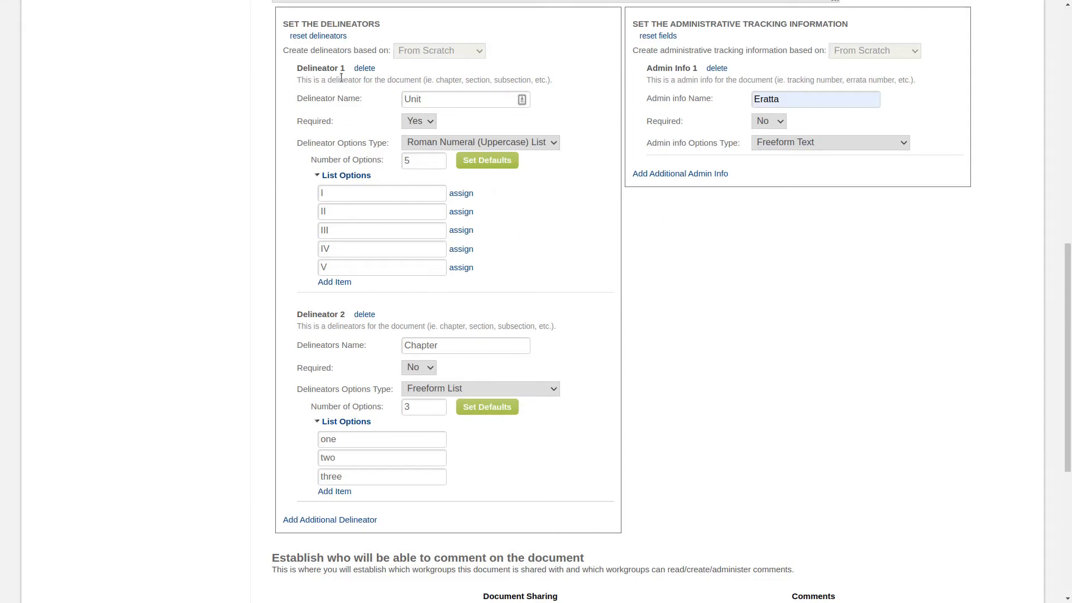
# - Assign a user to option I of the Unit delineator by searching for the person's name
pyautogui.click(461, 194)
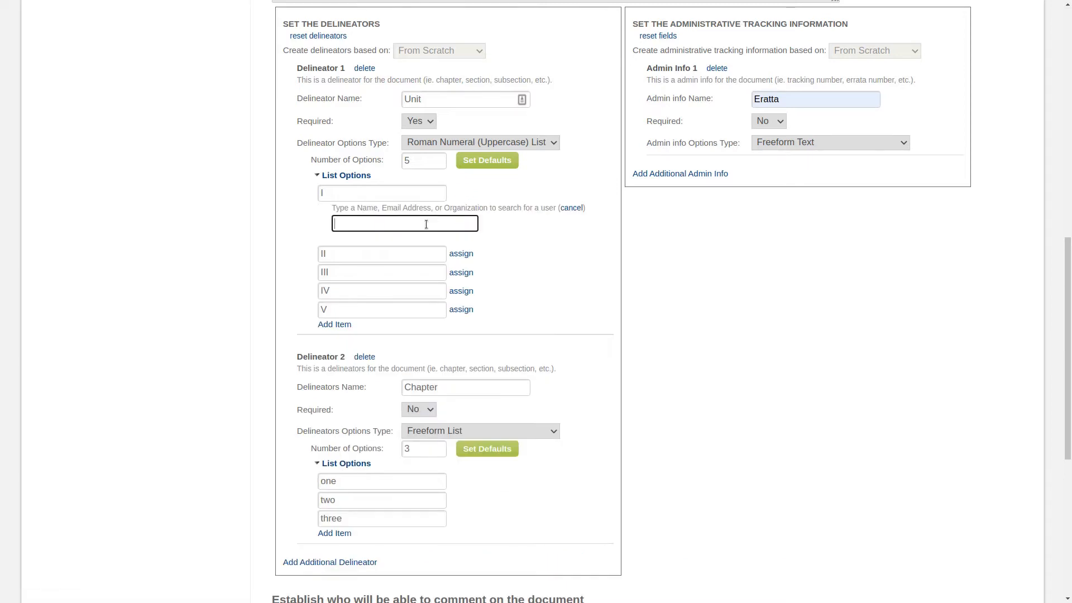
pyautogui.write('Jane')
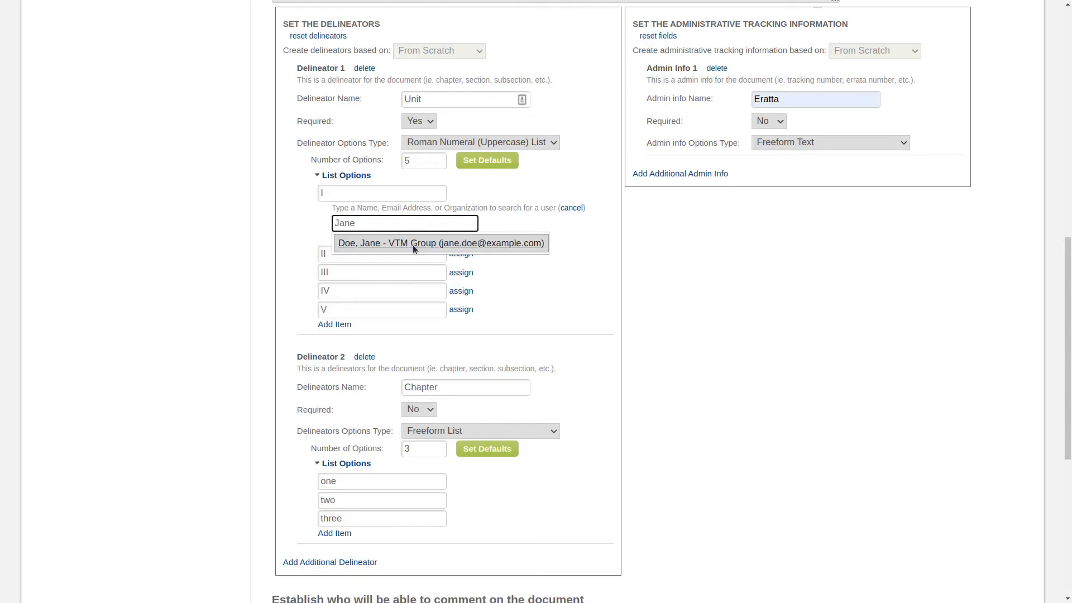
pyautogui.click(414, 244)
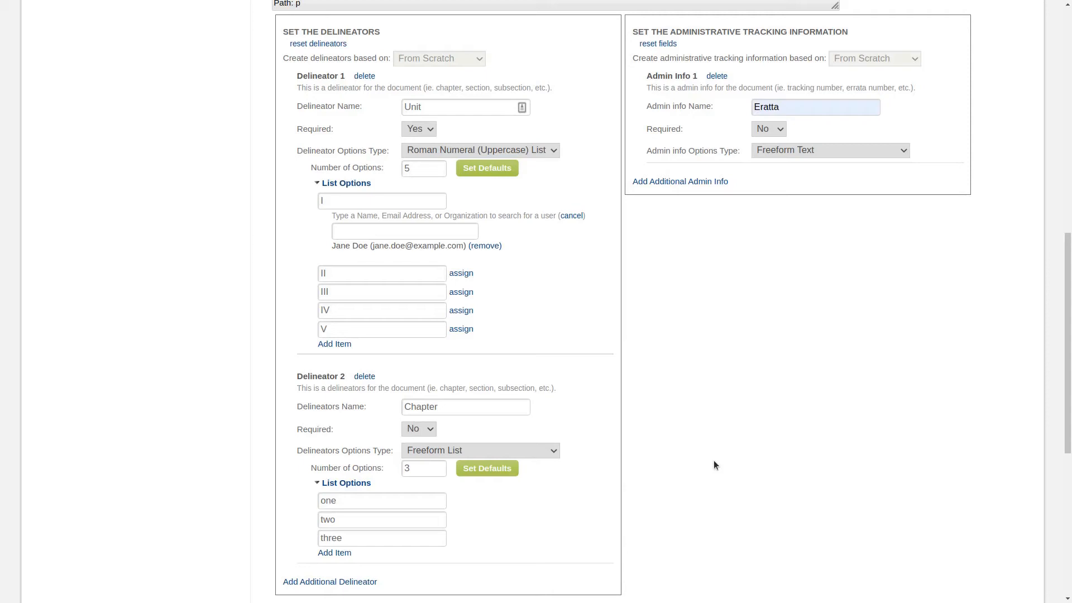
# - Give Test Workgroup Read document sharing and Write comment access, and save the comment settings
pyautogui.scroll(-4, 686, 464)
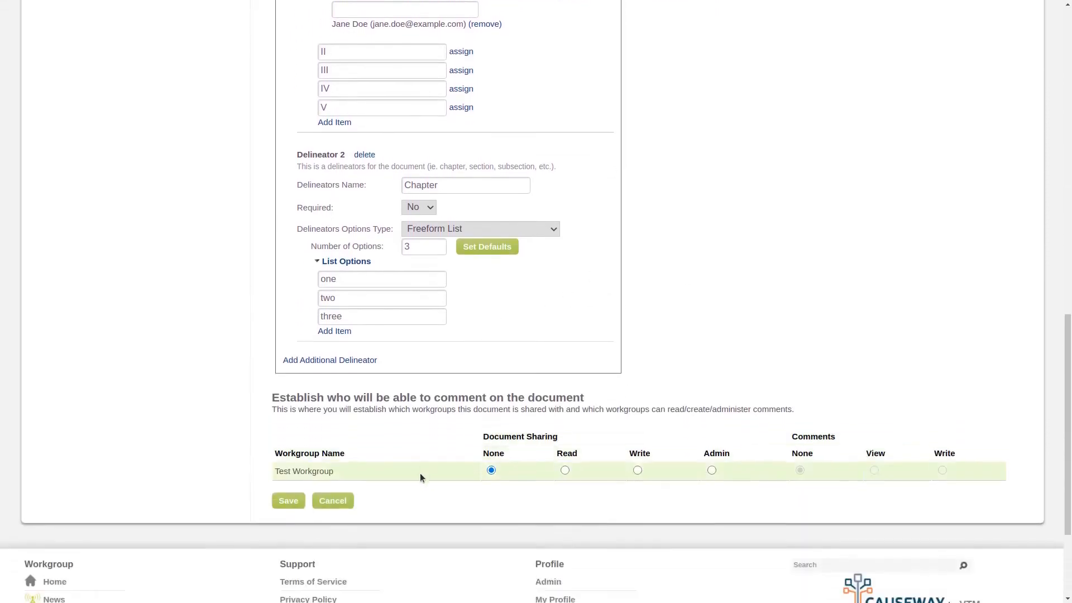
pyautogui.scroll(-1, 421, 478)
pyautogui.moveTo(272, 353); pyautogui.dragTo(587, 361)
pyautogui.click(585, 358)
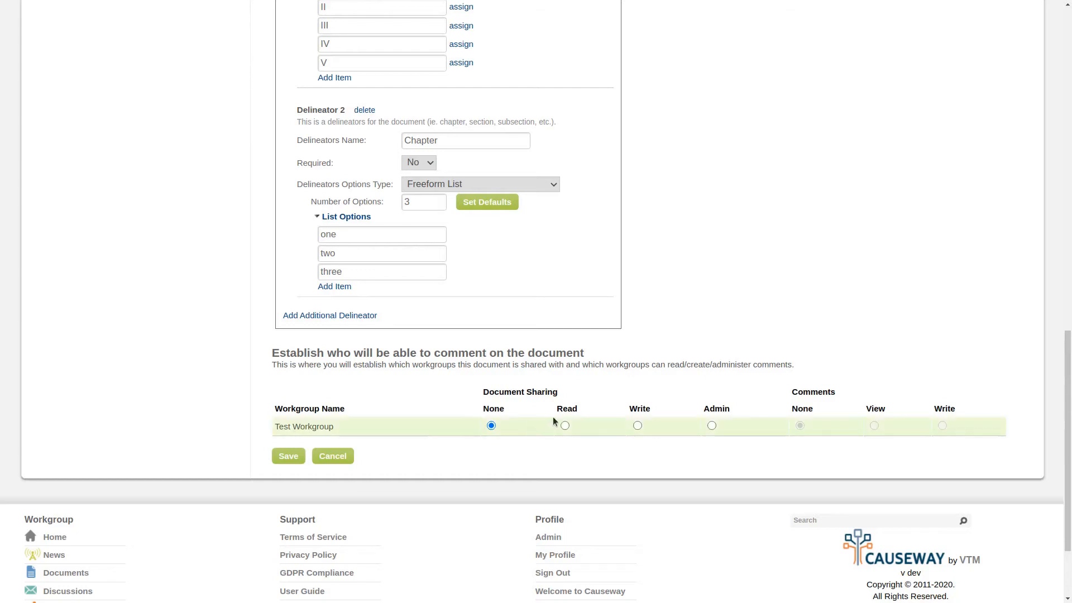
pyautogui.click(565, 426)
pyautogui.click(874, 426)
pyautogui.click(943, 427)
pyautogui.click(286, 457)
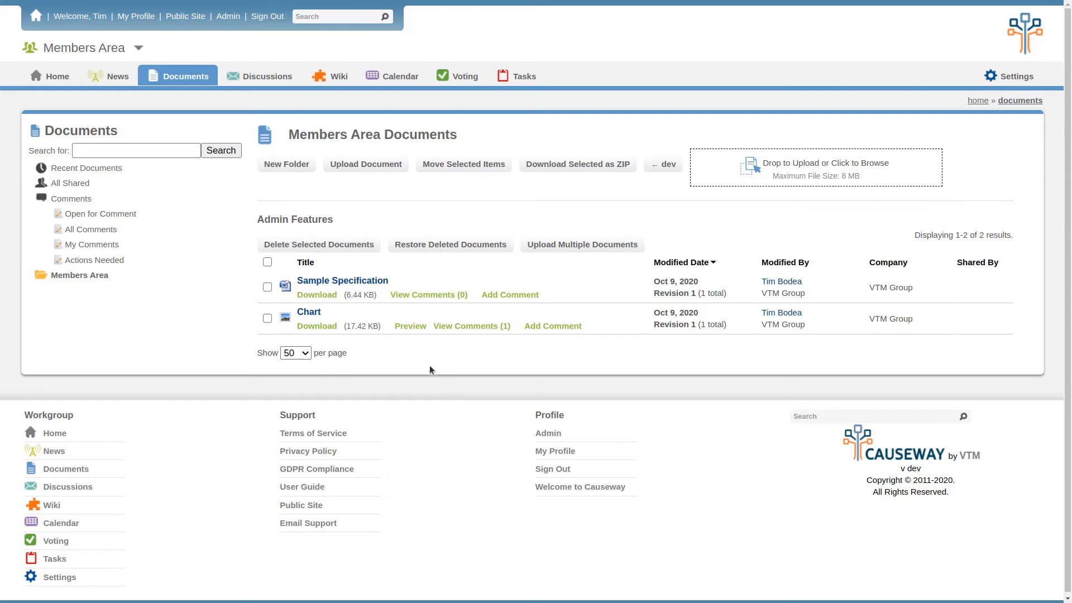
# - Open the Sample Specification document's new comment form and look through its fields
pyautogui.click(365, 281)
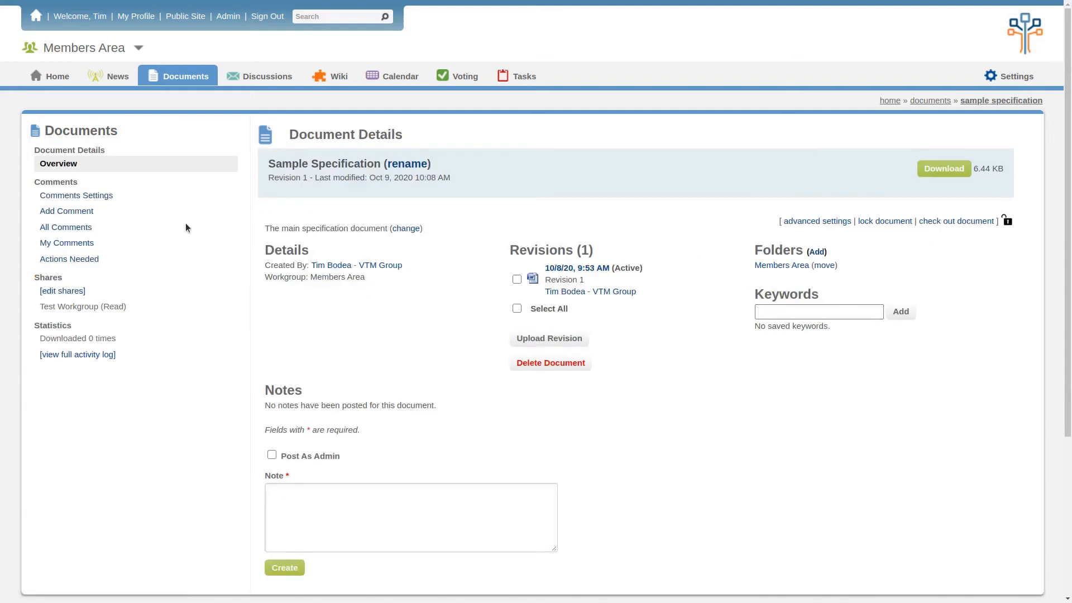
pyautogui.click(58, 213)
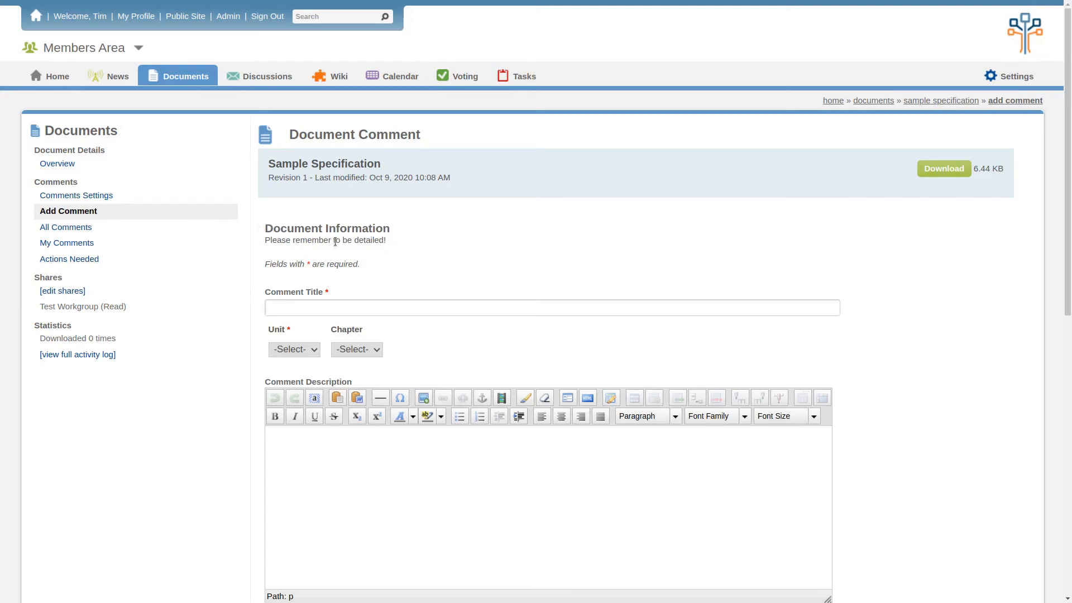
pyautogui.scroll(-5, 335, 241)
pyautogui.scroll(-5, 335, 241)
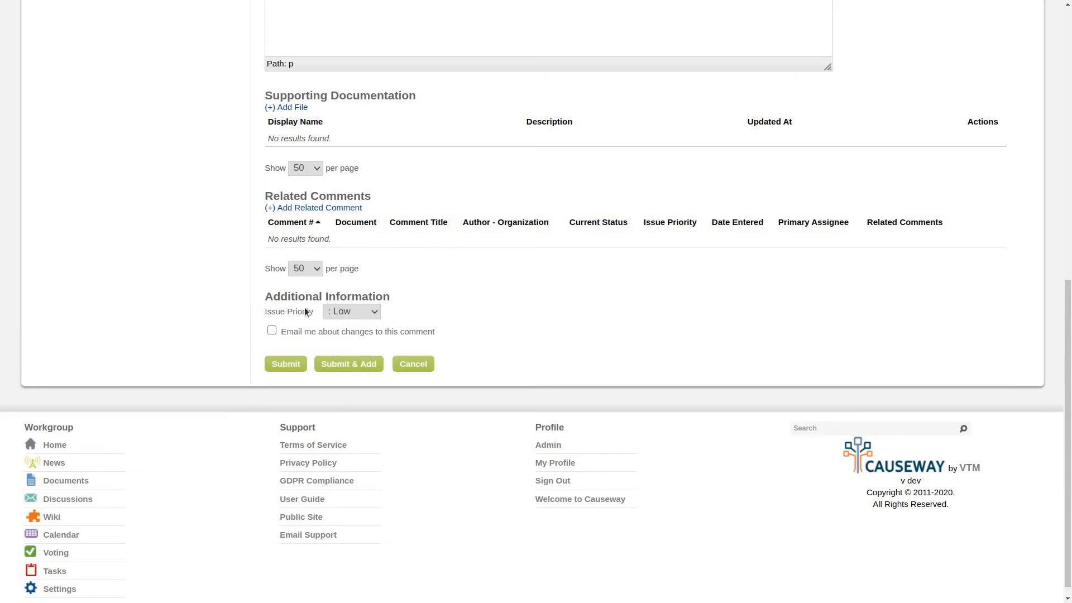
pyautogui.scroll(10, 232, 304)
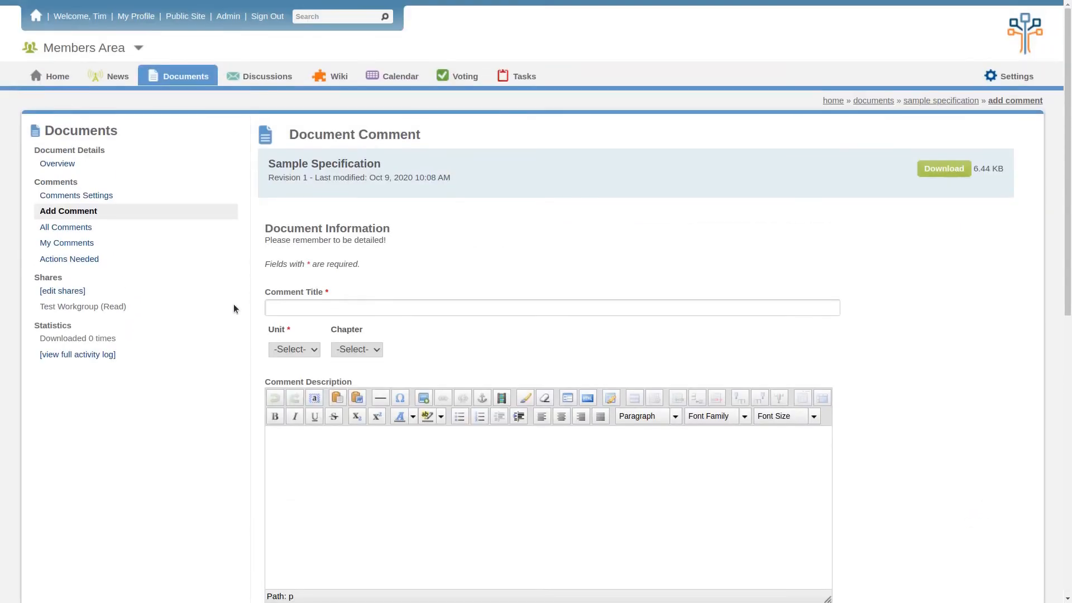
# - Title the comment "This is my comment" and set its Unit to I and its Chapter to one
pyautogui.click(315, 307)
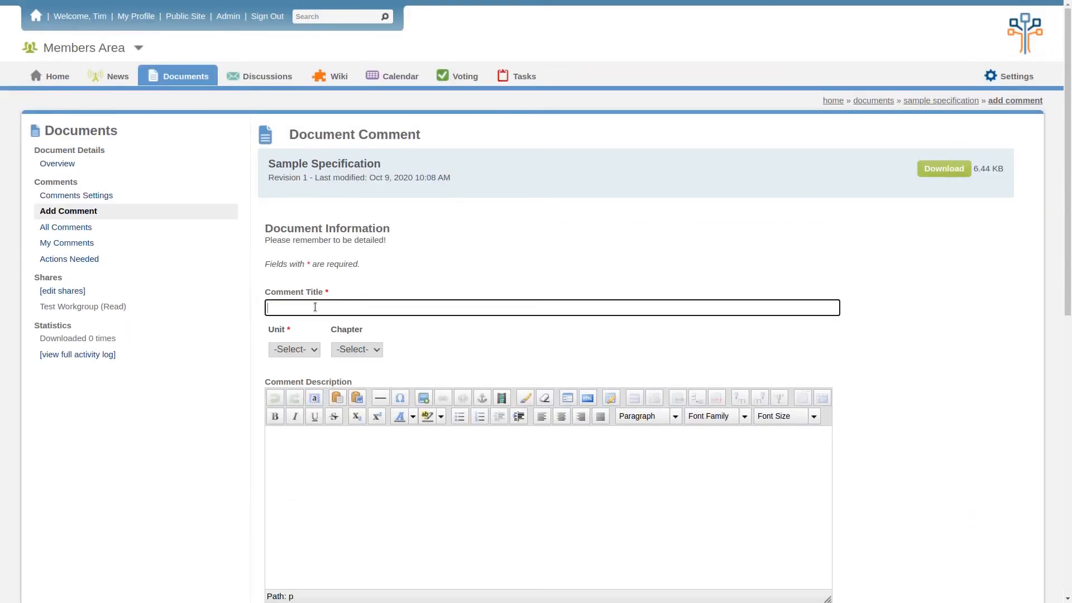
pyautogui.write('This is my comment')
pyautogui.click(294, 350)
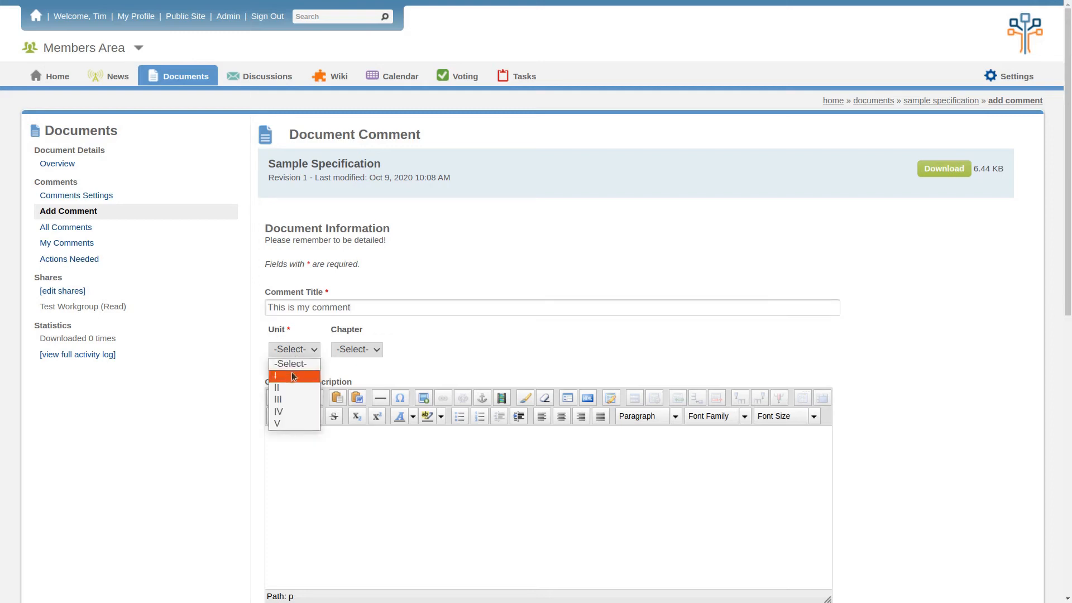
pyautogui.click(292, 376)
pyautogui.click(360, 350)
pyautogui.click(359, 376)
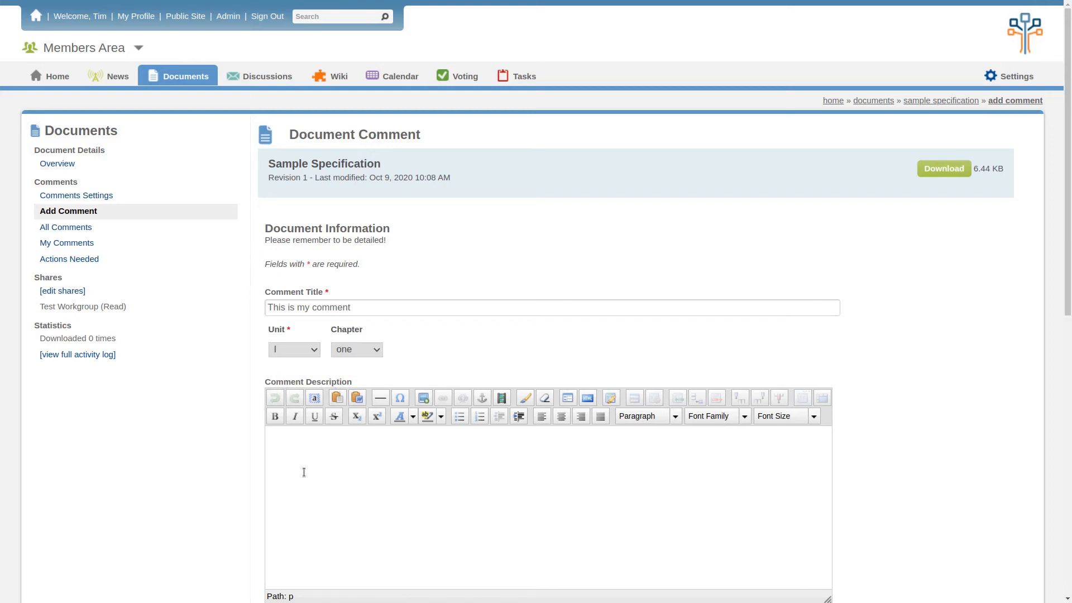
# - Enter "This is an example comment." as the comment's description
pyautogui.write('This is an example comment.')
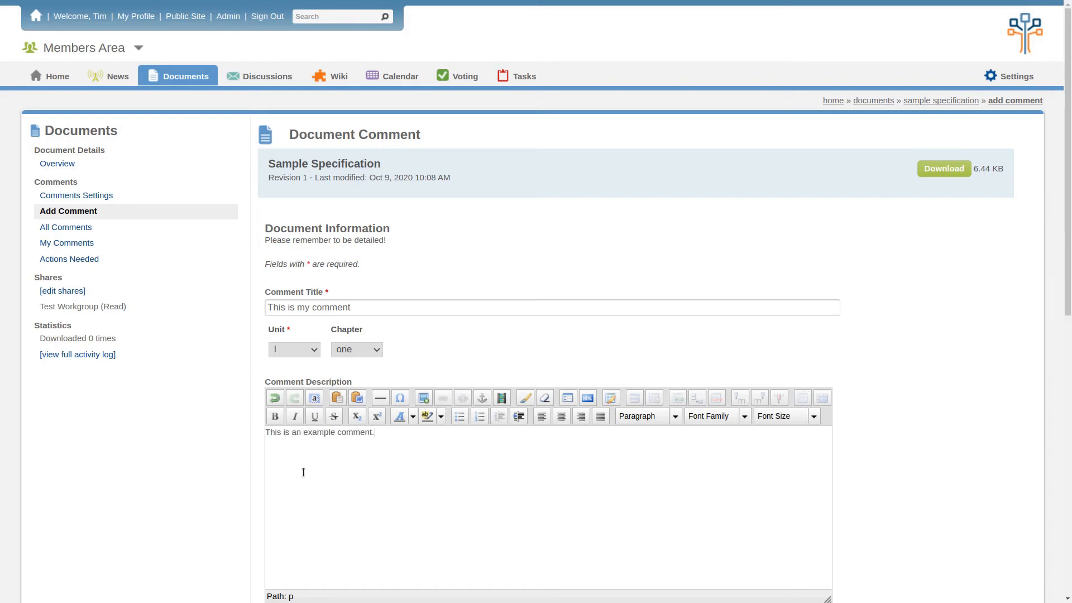
pyautogui.scroll(-1, 249, 487)
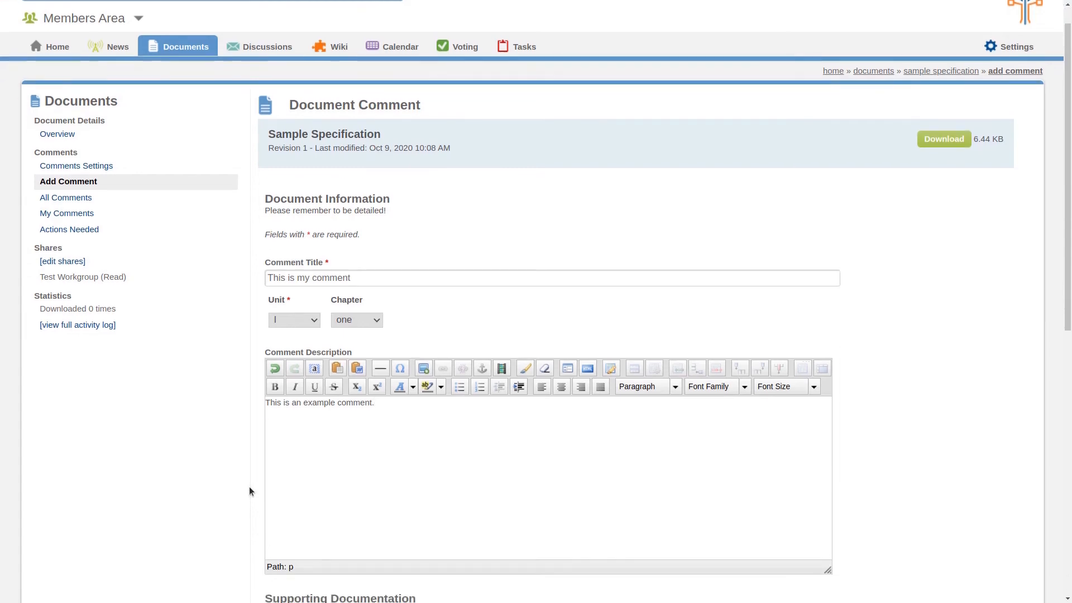
pyautogui.scroll(-4, 249, 487)
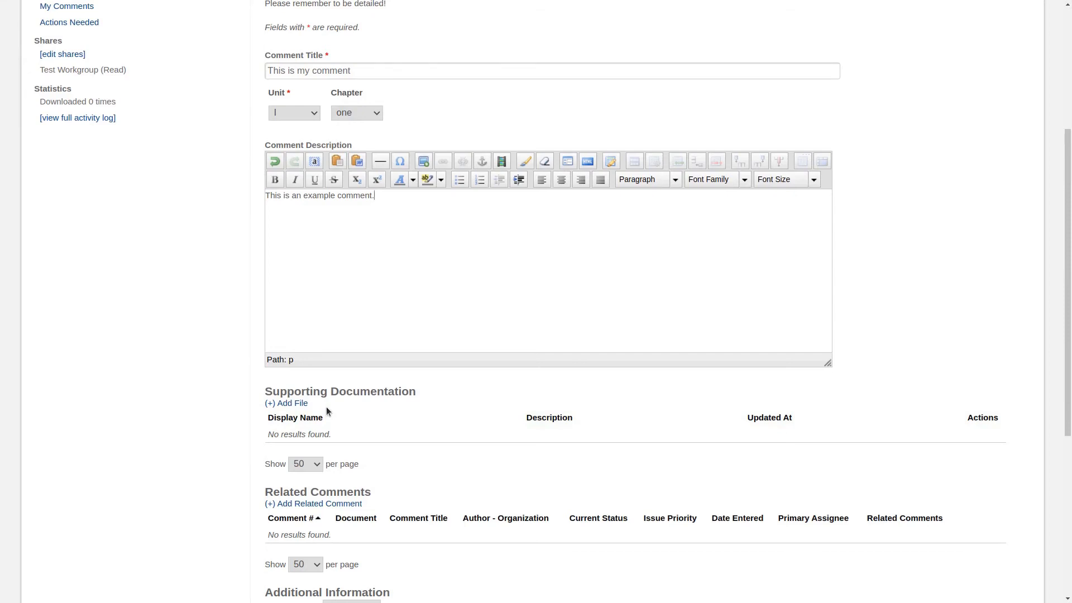
# - Attach Supporting_Data.csv to the comment with display name "Supporting data" and description "This is some data"
pyautogui.click(295, 404)
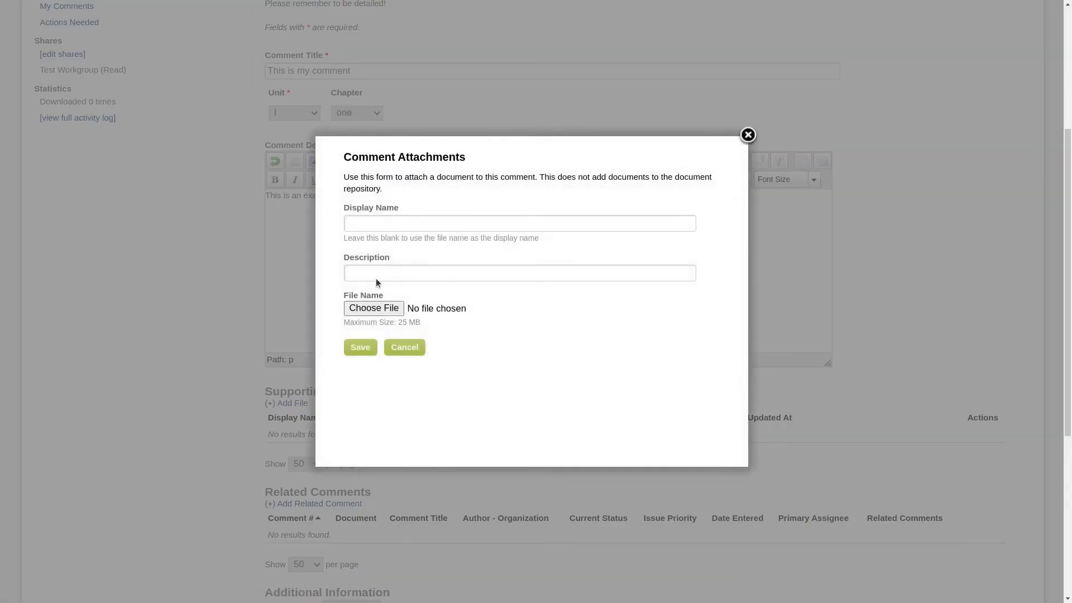
pyautogui.click(398, 221)
pyautogui.write('S')
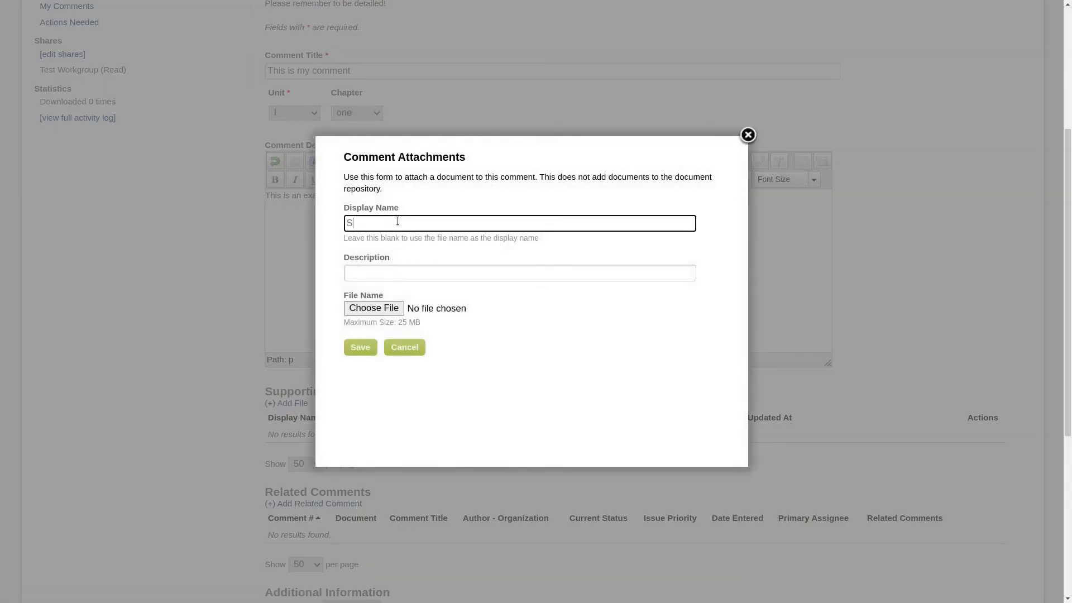
pyautogui.write('upporting data')
pyautogui.press('Tab')
pyautogui.write('This is some data')
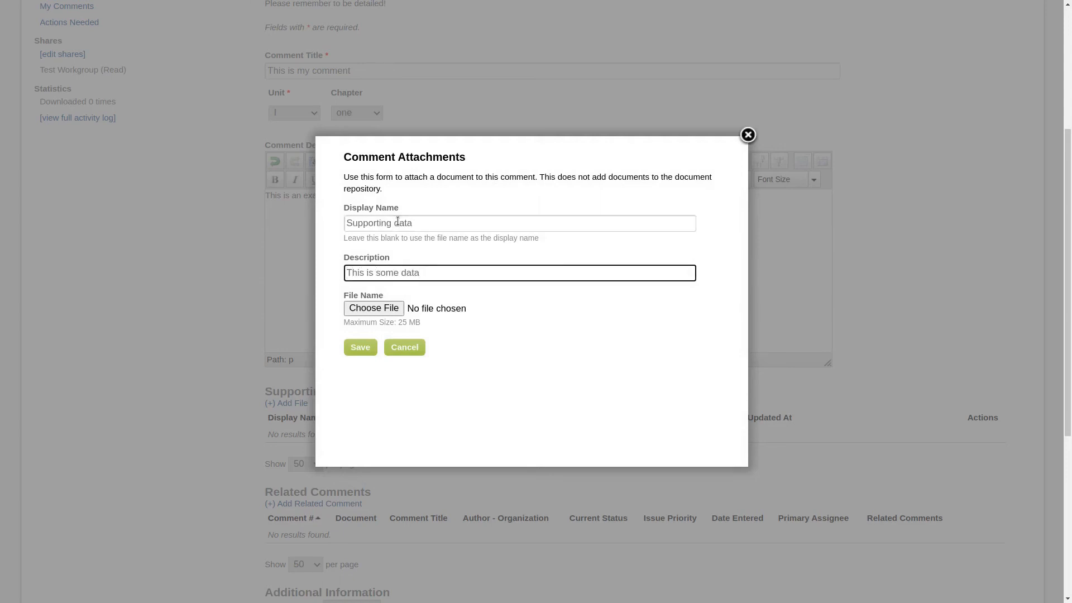
pyautogui.click(373, 311)
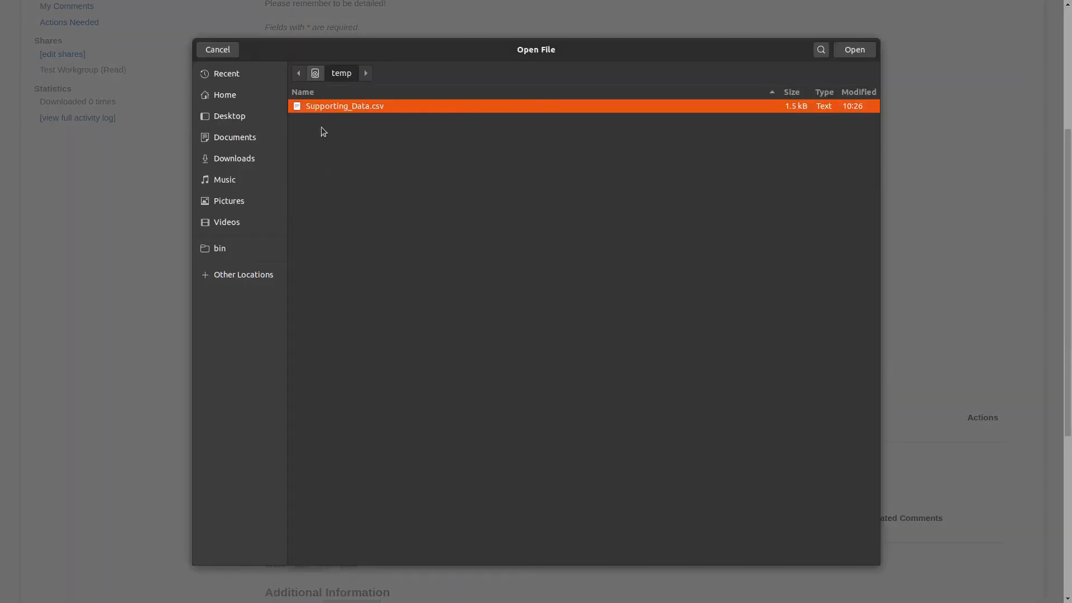
pyautogui.doubleClick(330, 109)
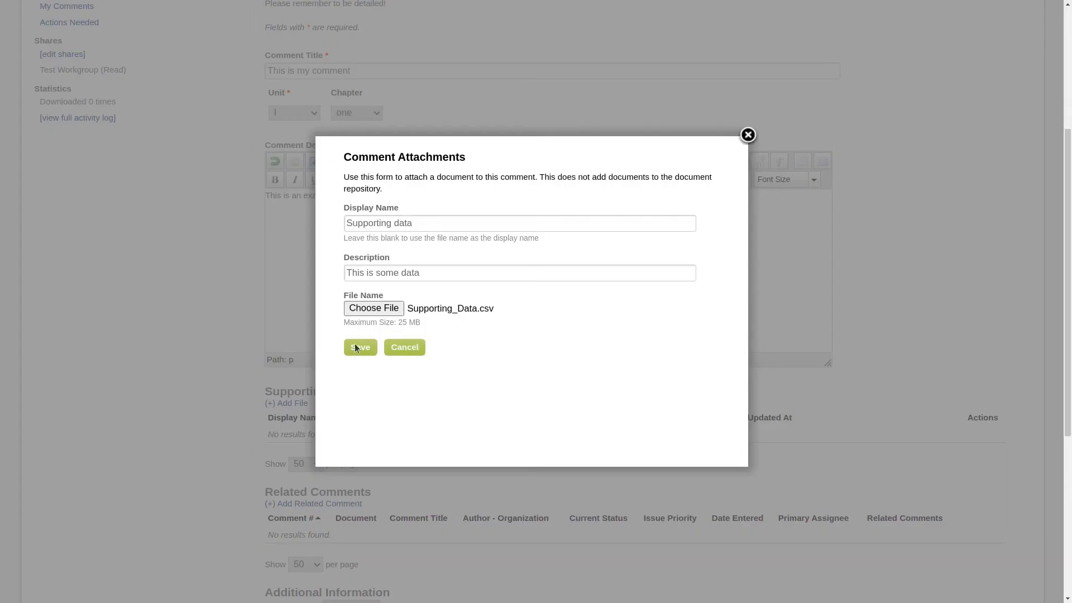
pyautogui.click(360, 348)
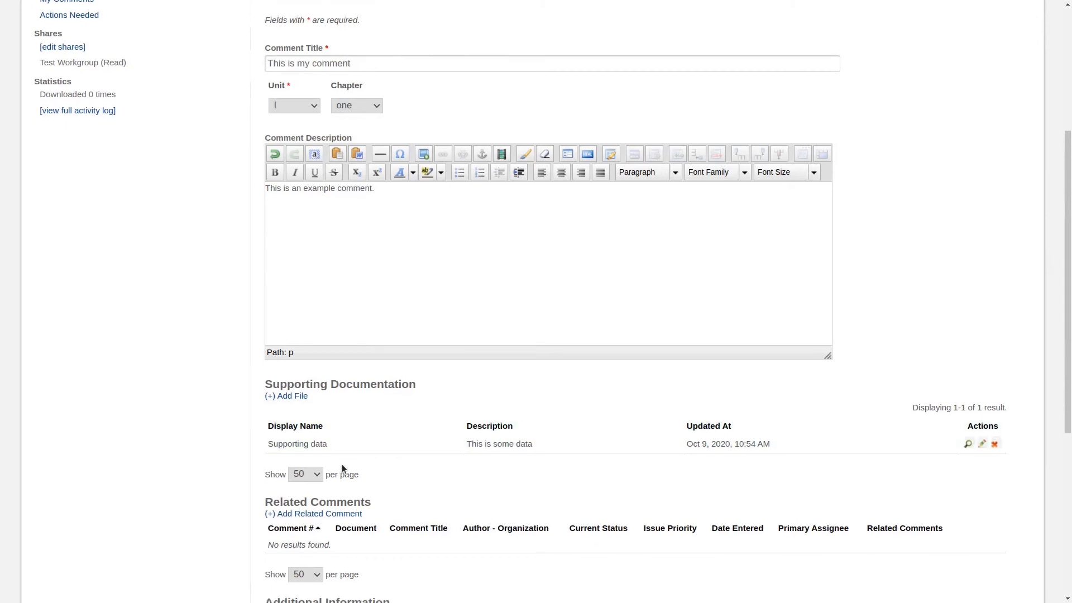
# - Add the Chart document's "Example comment" as a related comment
pyautogui.scroll(-3, 343, 469)
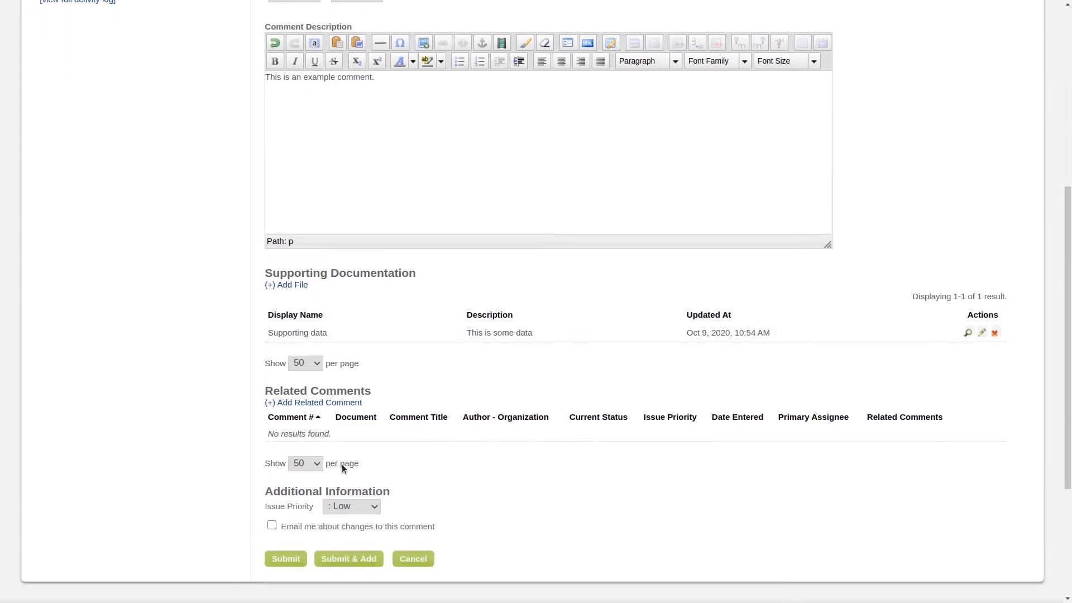
pyautogui.click(303, 402)
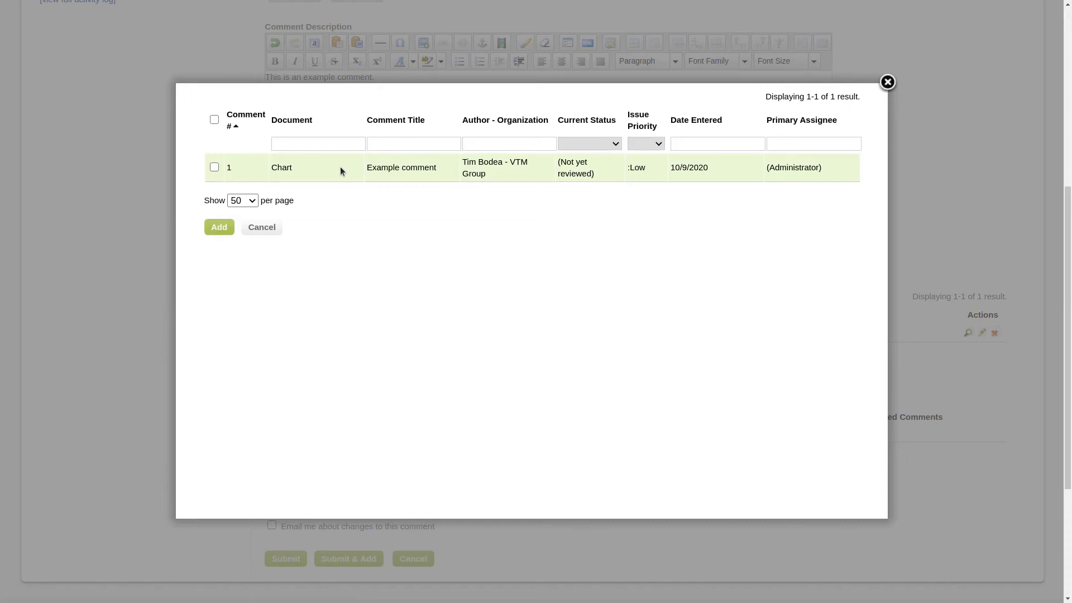
pyautogui.click(214, 167)
pyautogui.click(219, 227)
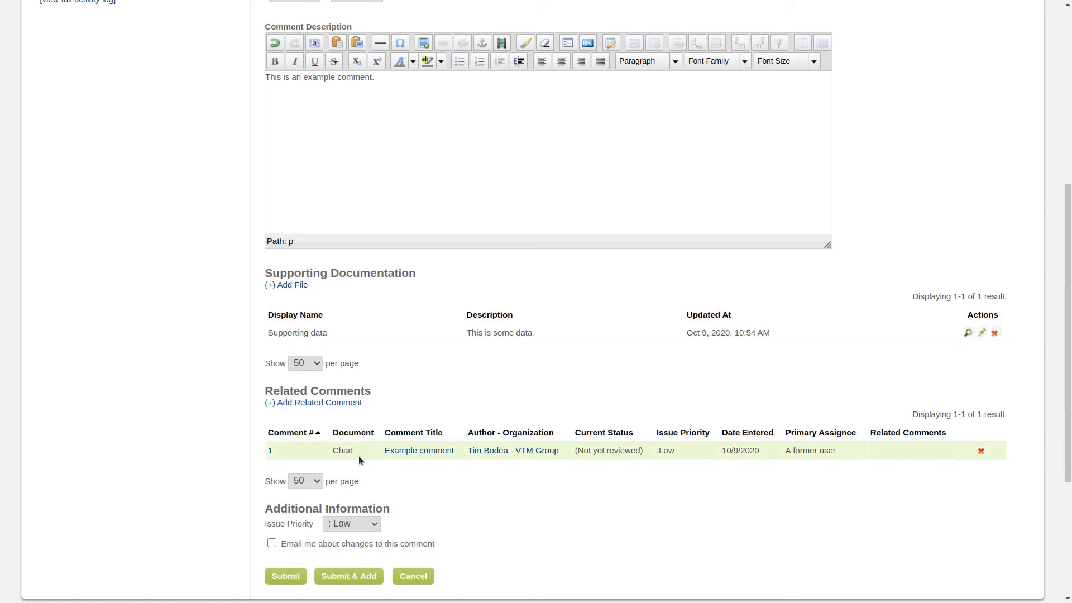
# - Set the comment's issue priority to Medium and submit the comment
pyautogui.scroll(-3, 358, 456)
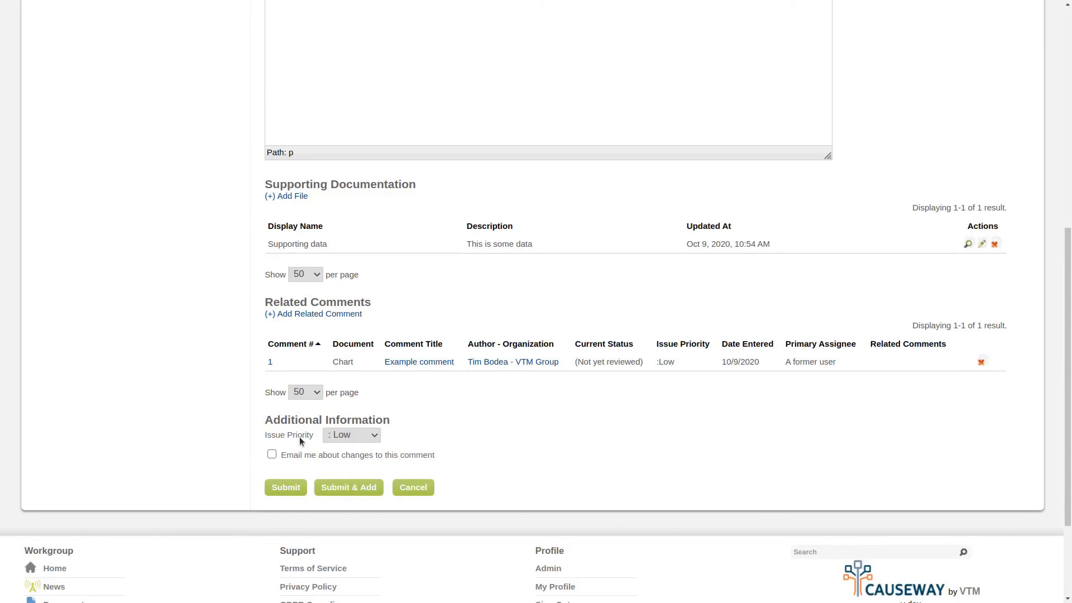
pyautogui.click(359, 435)
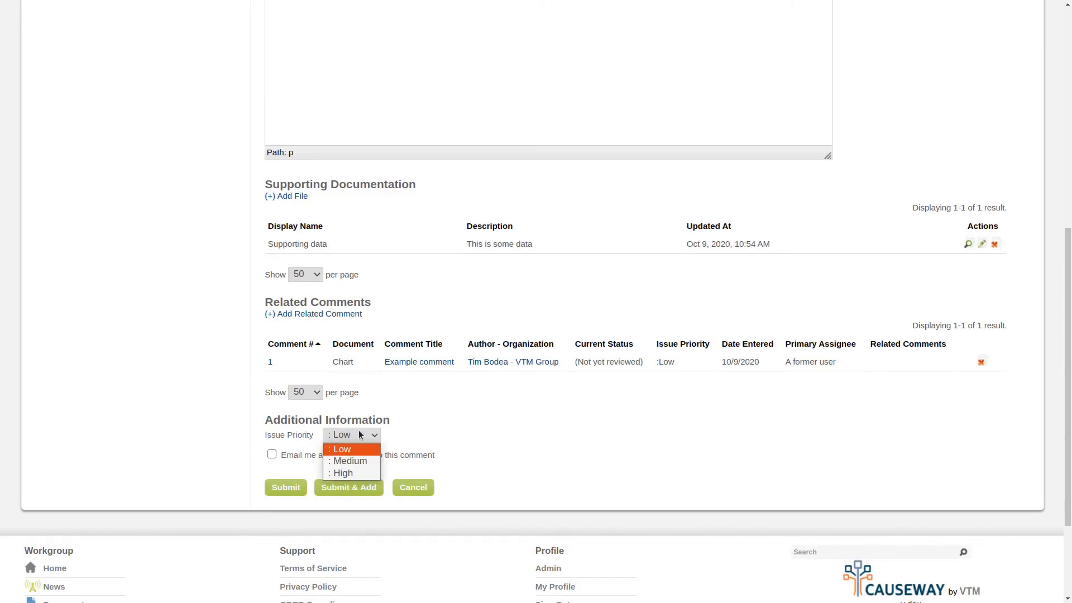
pyautogui.click(361, 464)
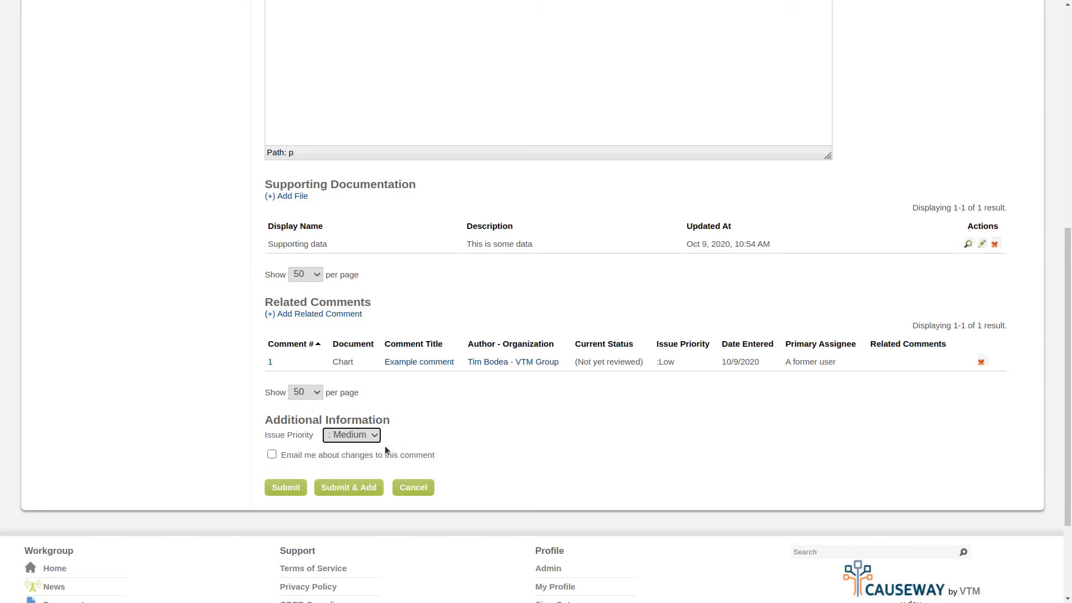
pyautogui.click(286, 487)
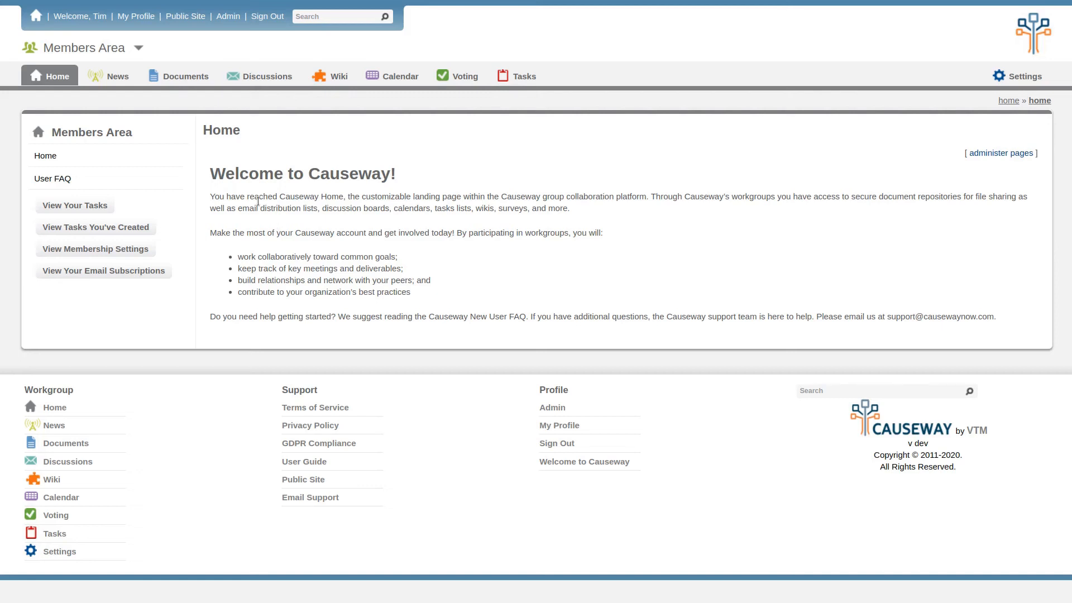
# - View the Members Area list of all document comments that need action
pyautogui.click(189, 79)
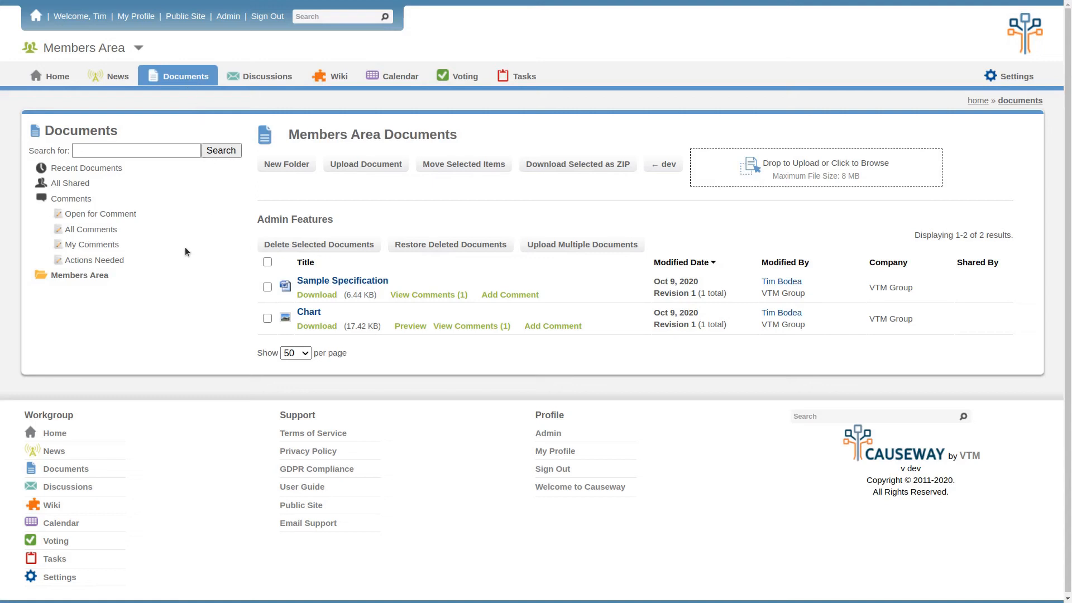
pyautogui.moveTo(47, 194); pyautogui.dragTo(139, 268)
pyautogui.click(141, 269)
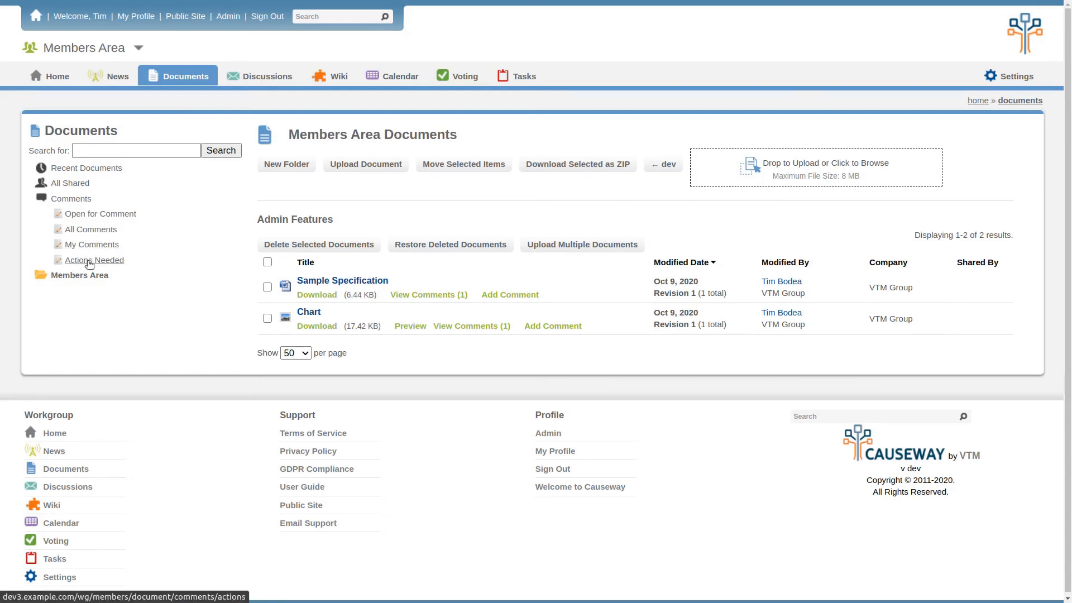
pyautogui.click(89, 261)
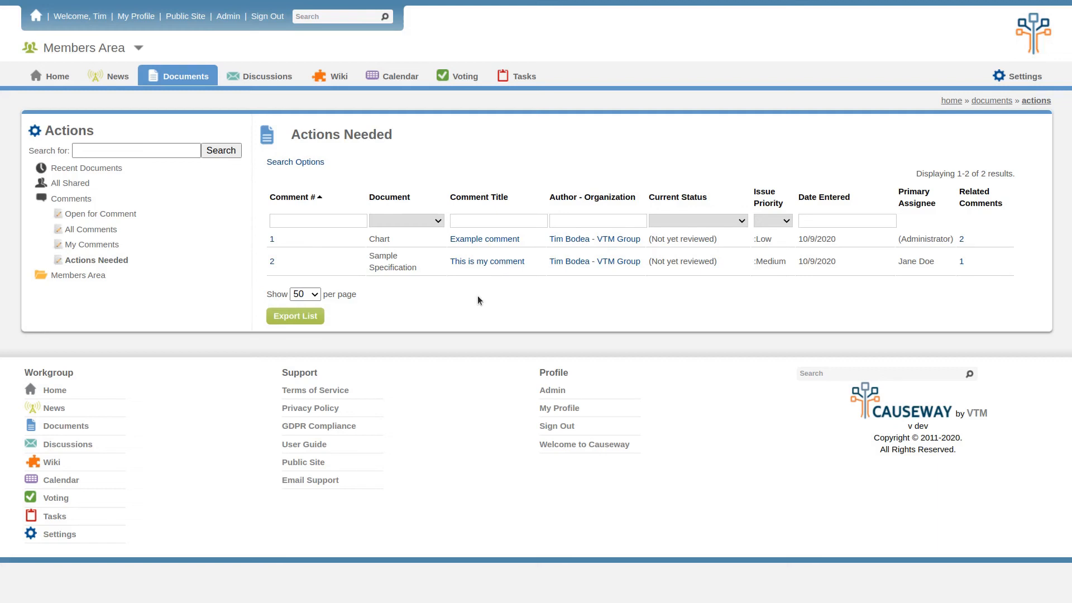
# - Open "This is my comment" from the Sample Specification document's own list of needed actions
pyautogui.click(182, 81)
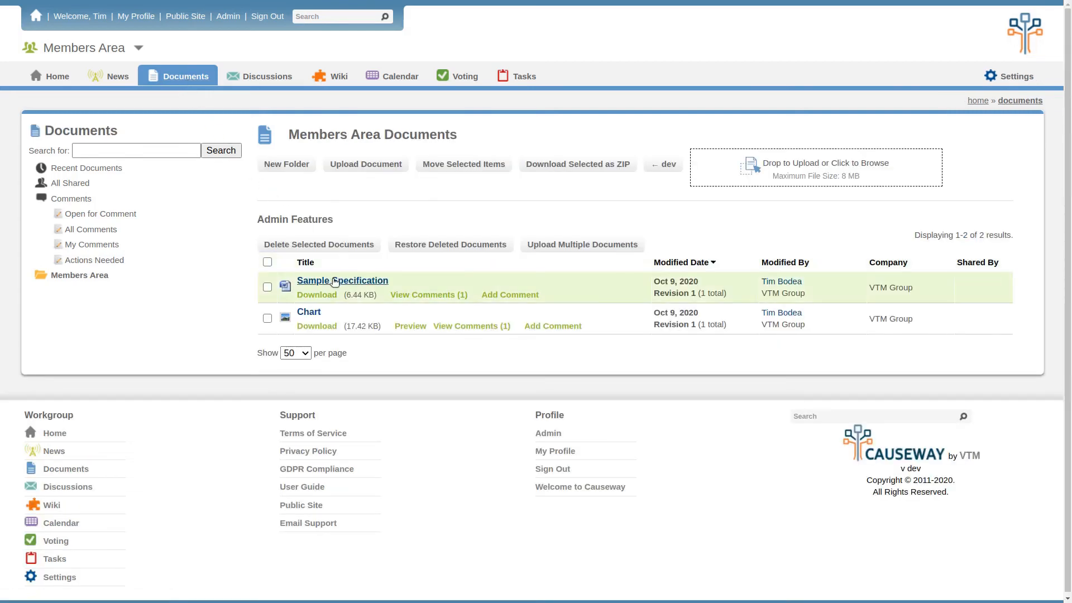
pyautogui.click(334, 281)
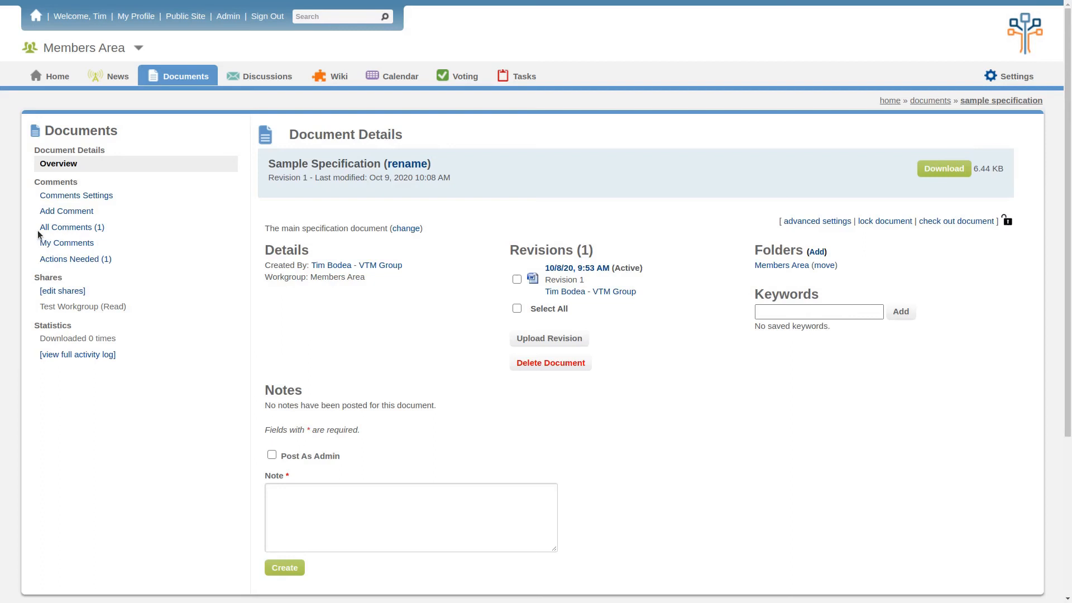
pyautogui.click(96, 260)
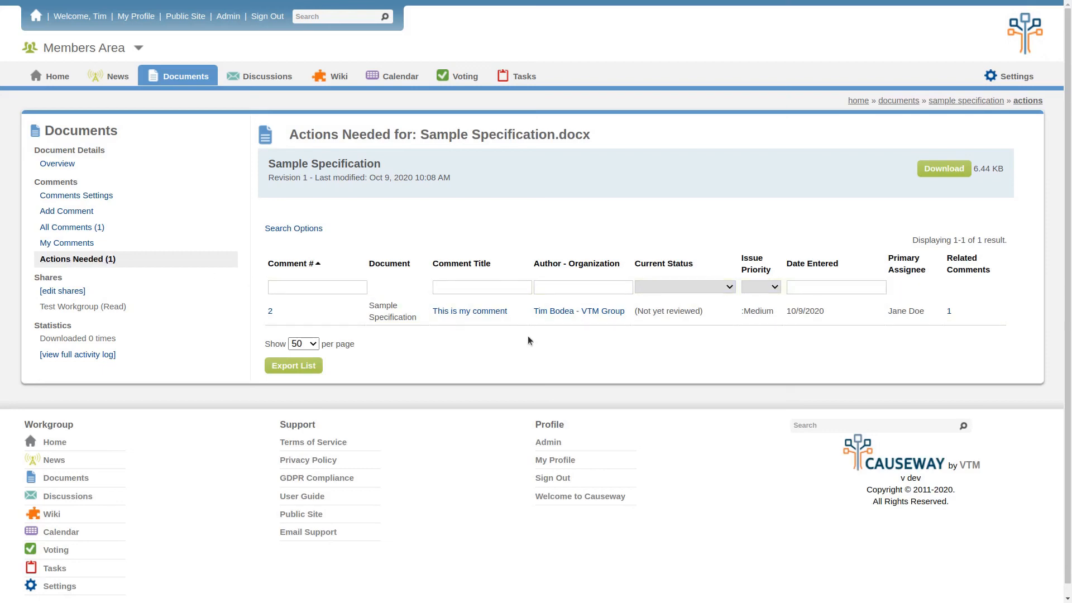
pyautogui.click(473, 312)
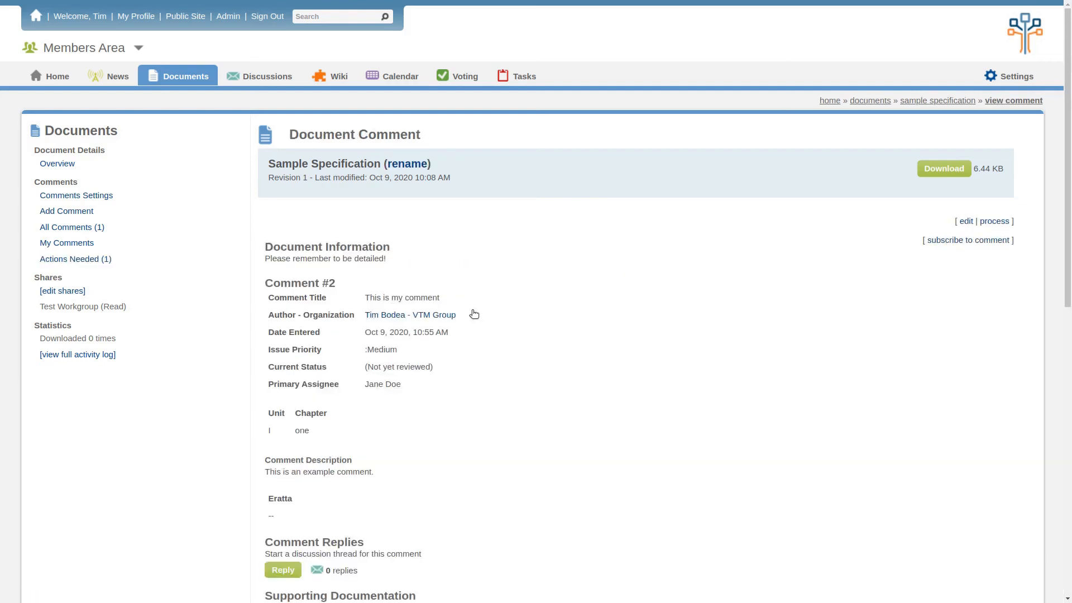
# - Start processing the comment and set its status to Pending workgroup approval
pyautogui.click(998, 224)
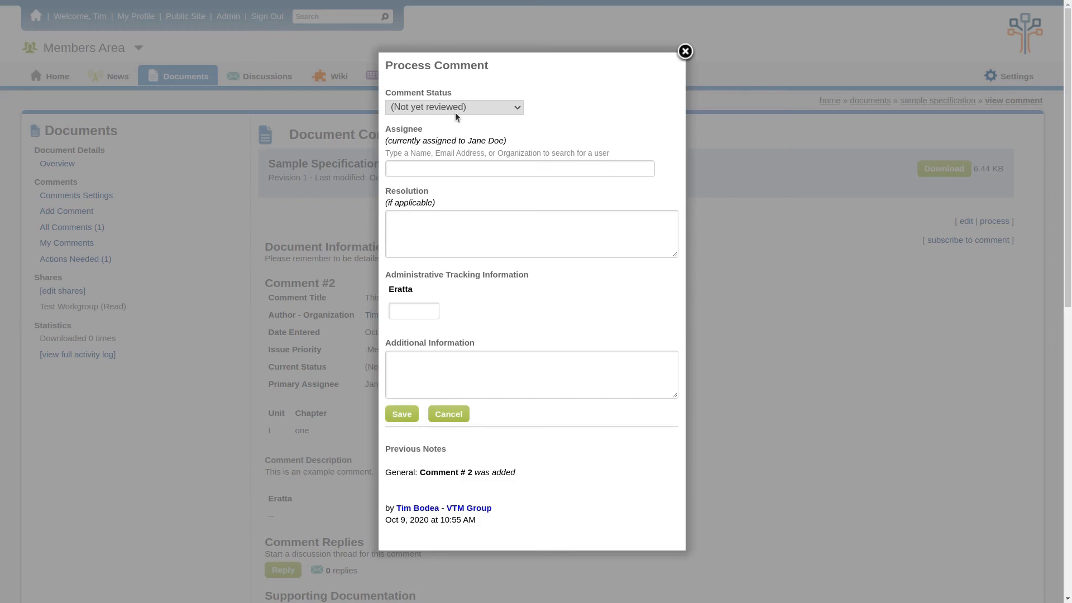
pyautogui.click(517, 108)
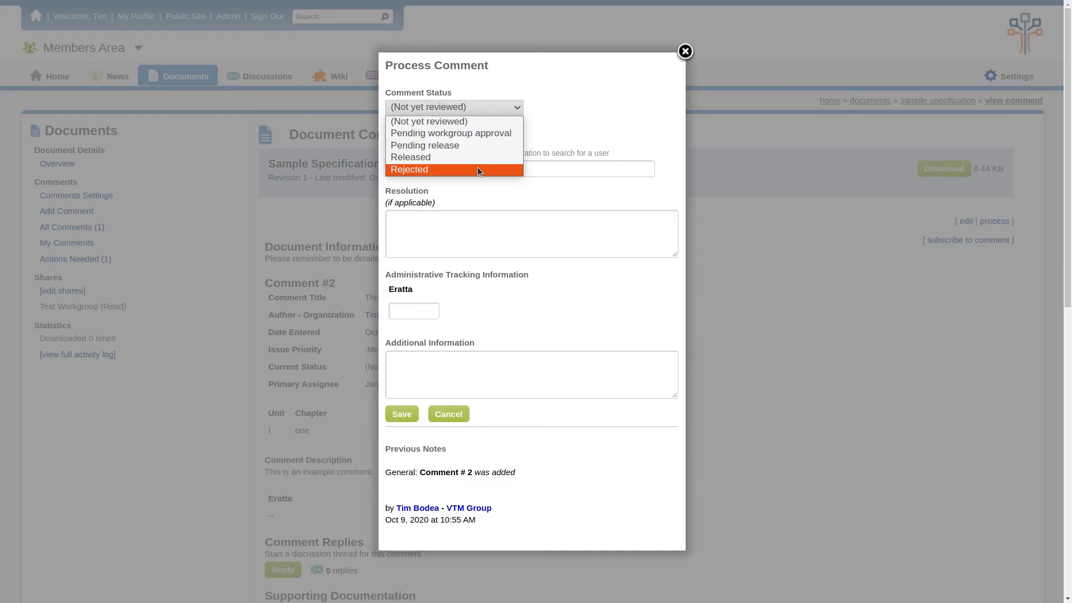
pyautogui.click(473, 138)
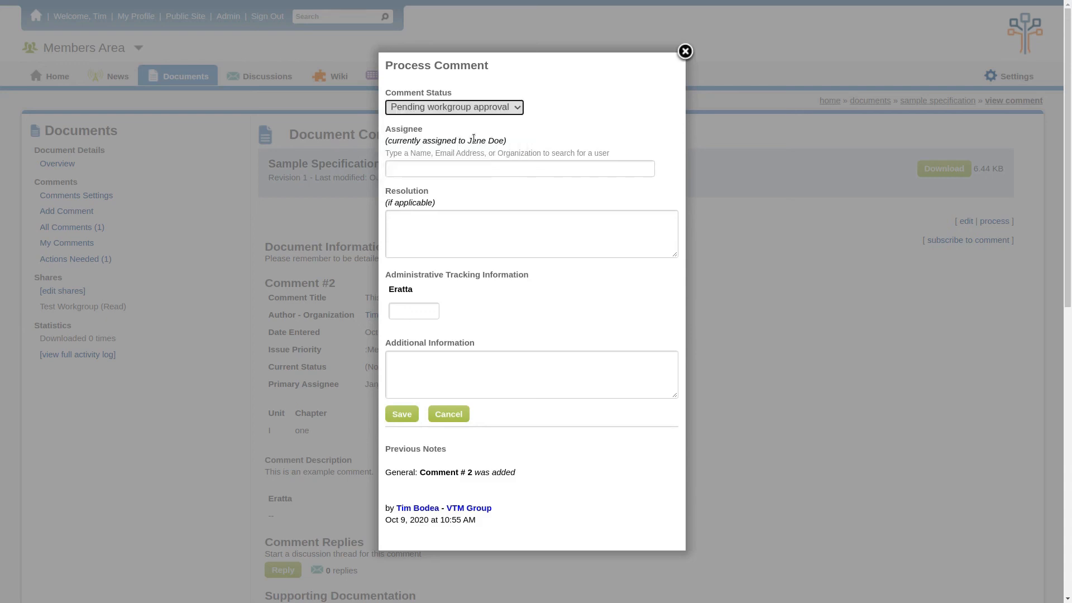
pyautogui.click(521, 109)
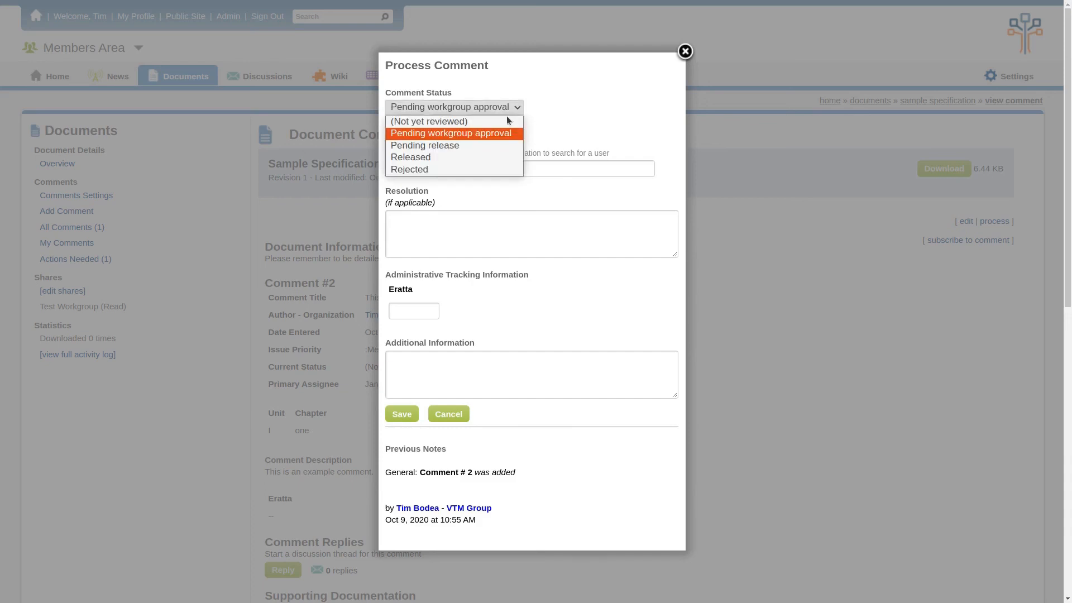
pyautogui.click(480, 134)
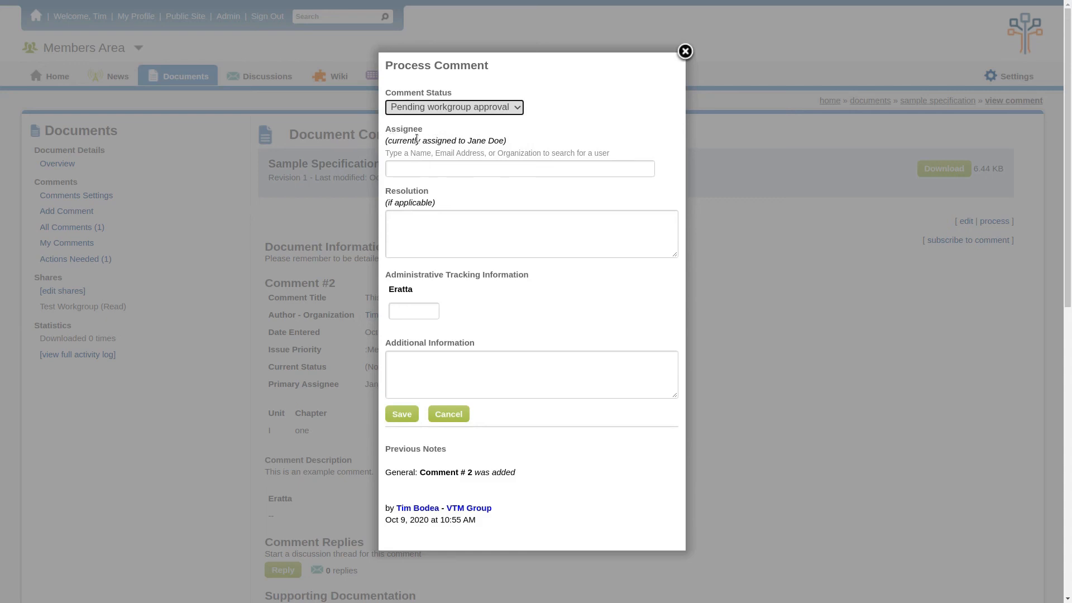
# - Try searching for a new assignee by the person's first name, and clear the entry
pyautogui.click(416, 168)
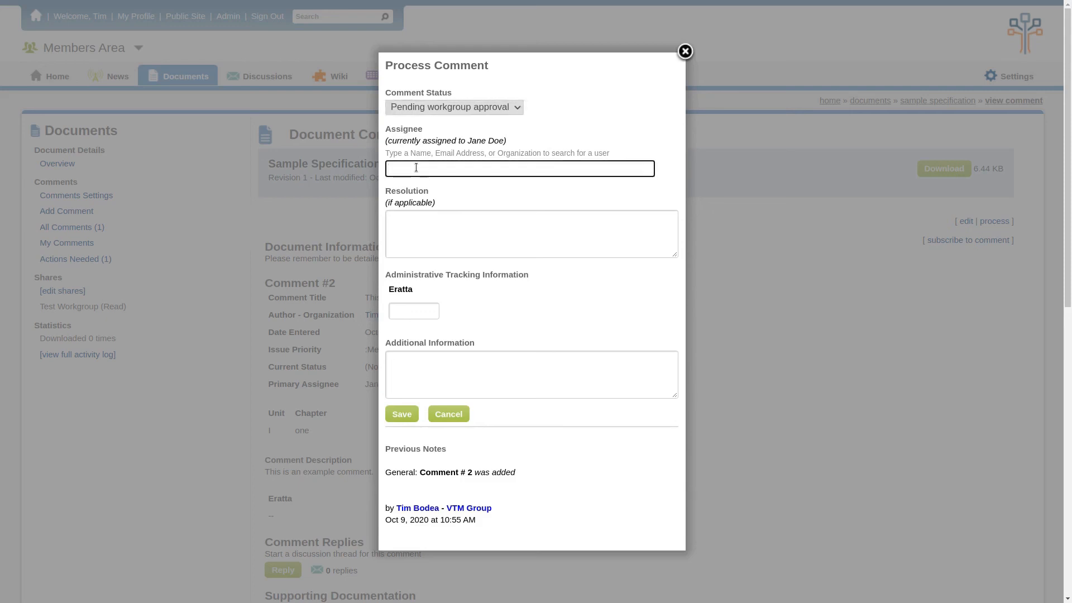
pyautogui.moveTo(465, 140); pyautogui.dragTo(496, 141)
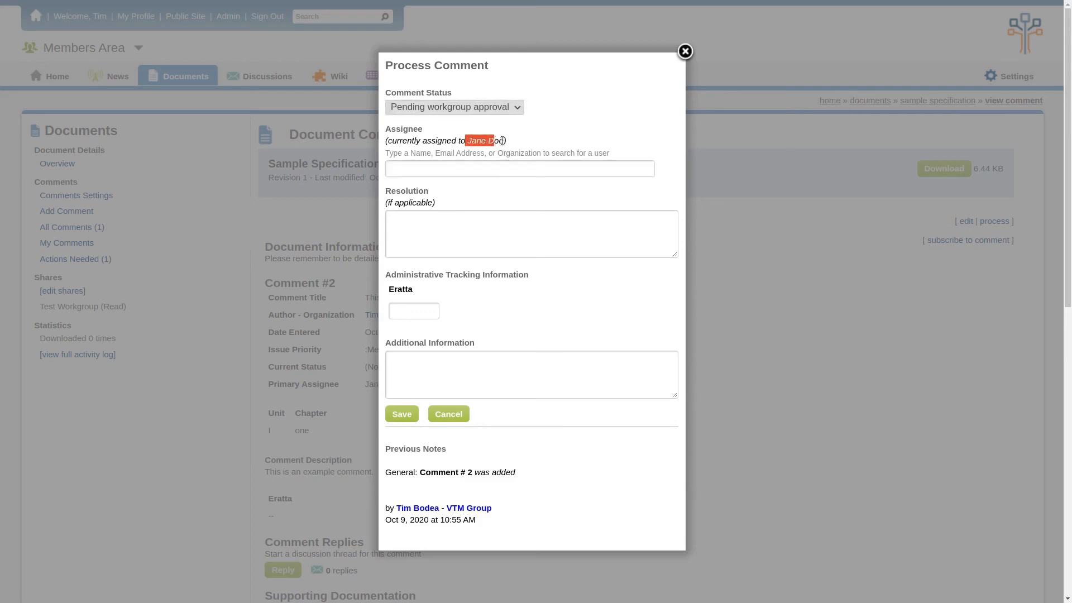
pyautogui.click(426, 170)
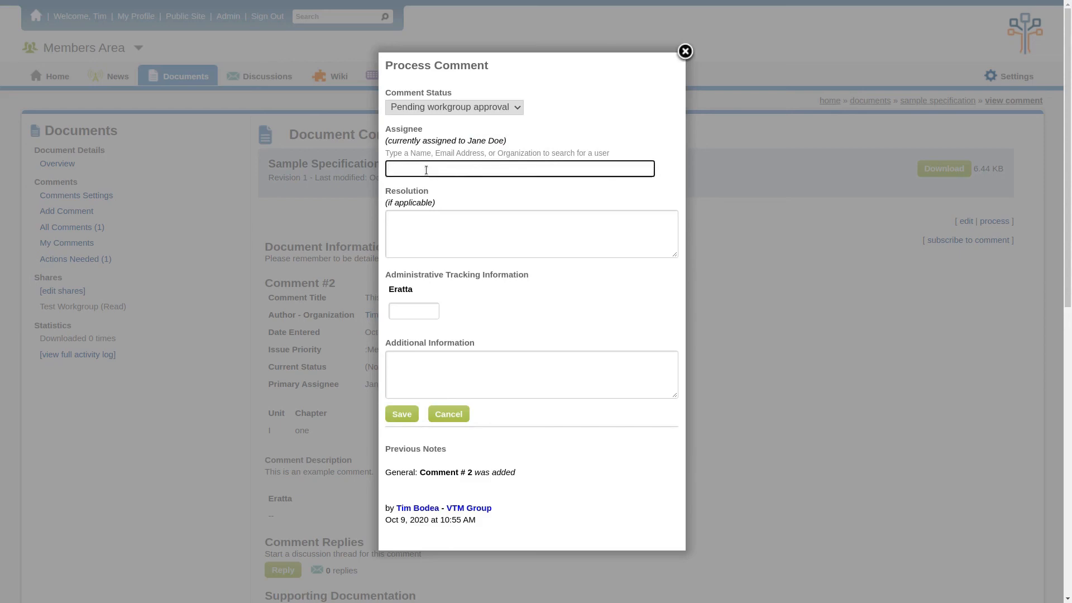
pyautogui.write('Jane')
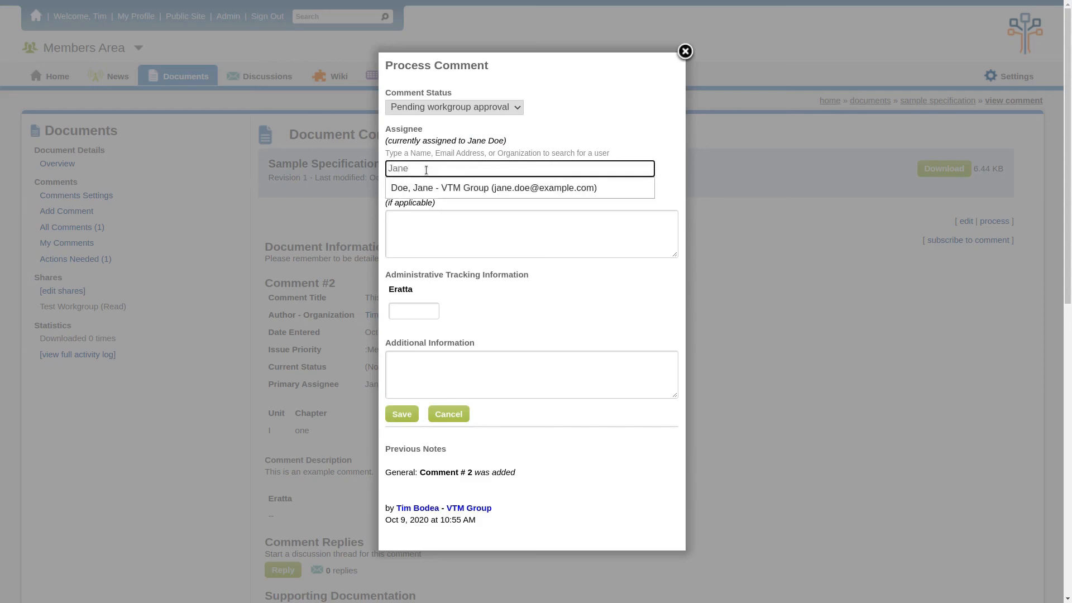
pyautogui.click(562, 134)
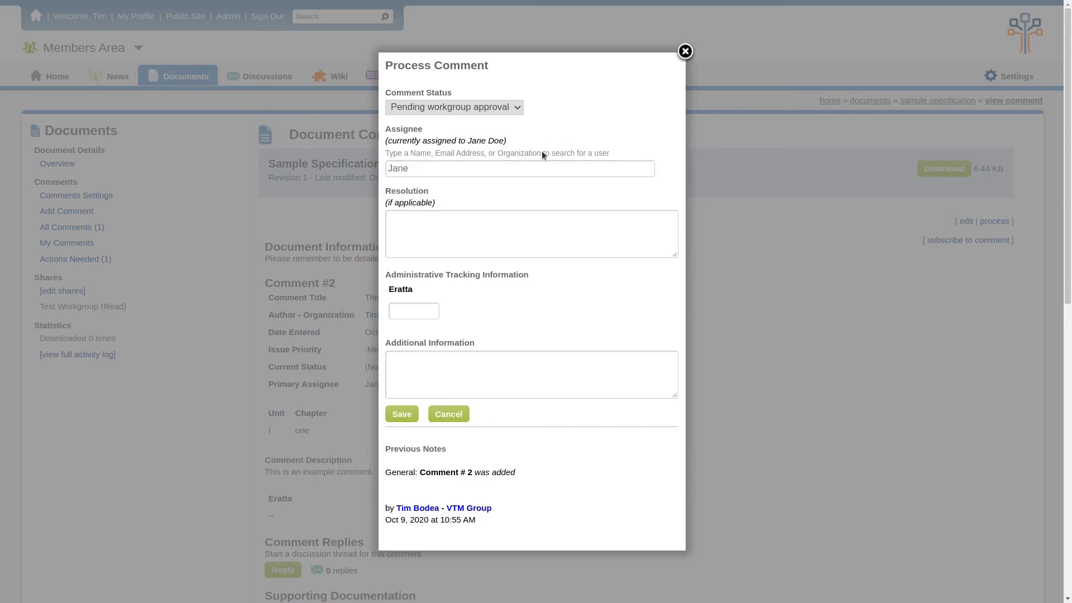
pyautogui.doubleClick(496, 174)
pyautogui.press('BackSpace')
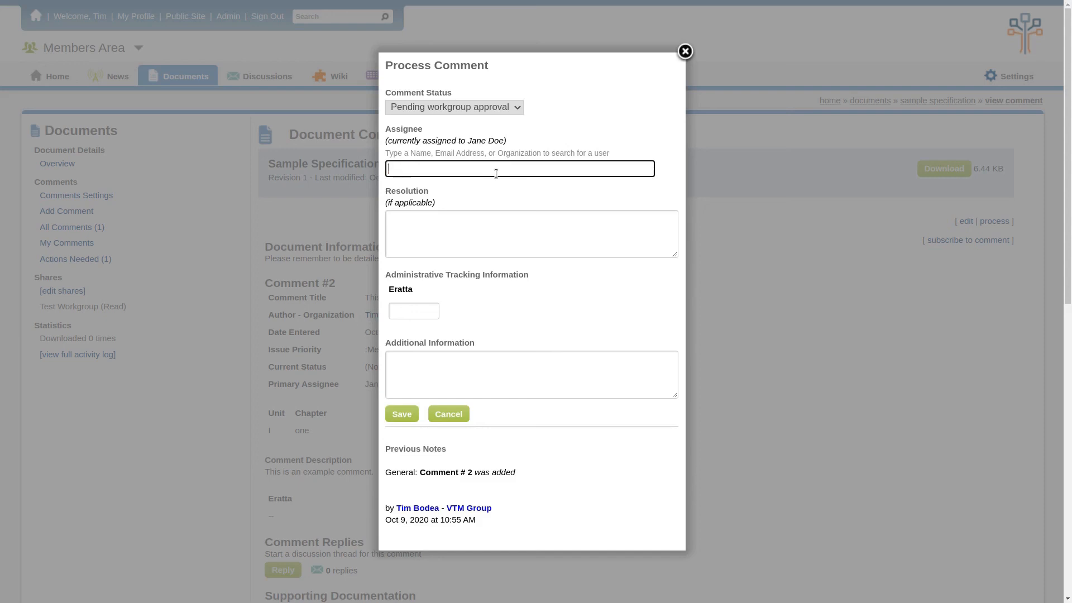
# - Set Eratta to 35, enter "Should be an easy update." as additional information, and save the comment processing
pyautogui.click(479, 237)
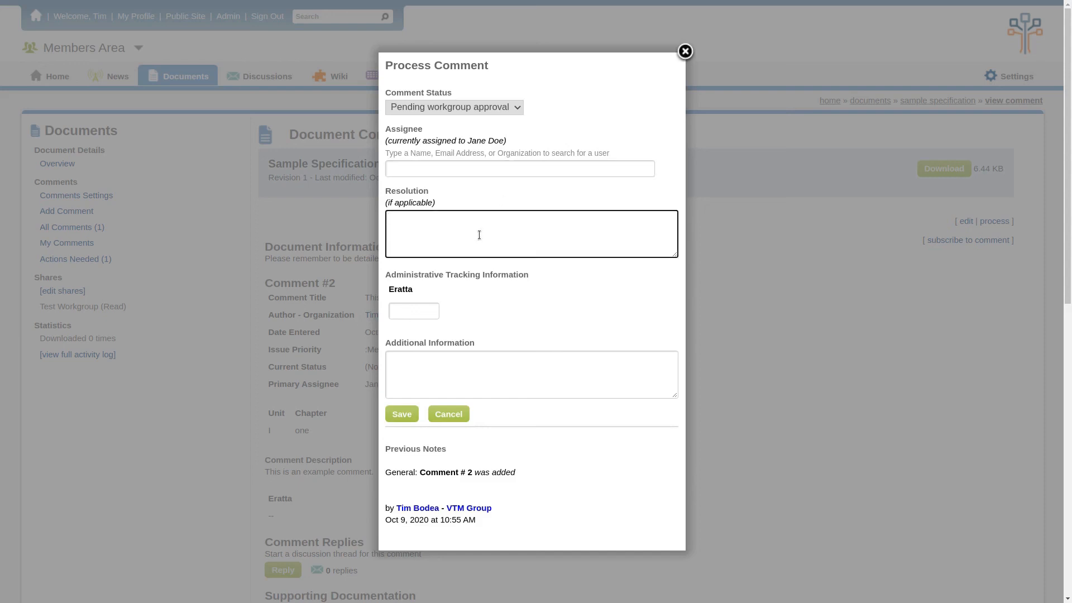
pyautogui.click(419, 307)
pyautogui.write('35')
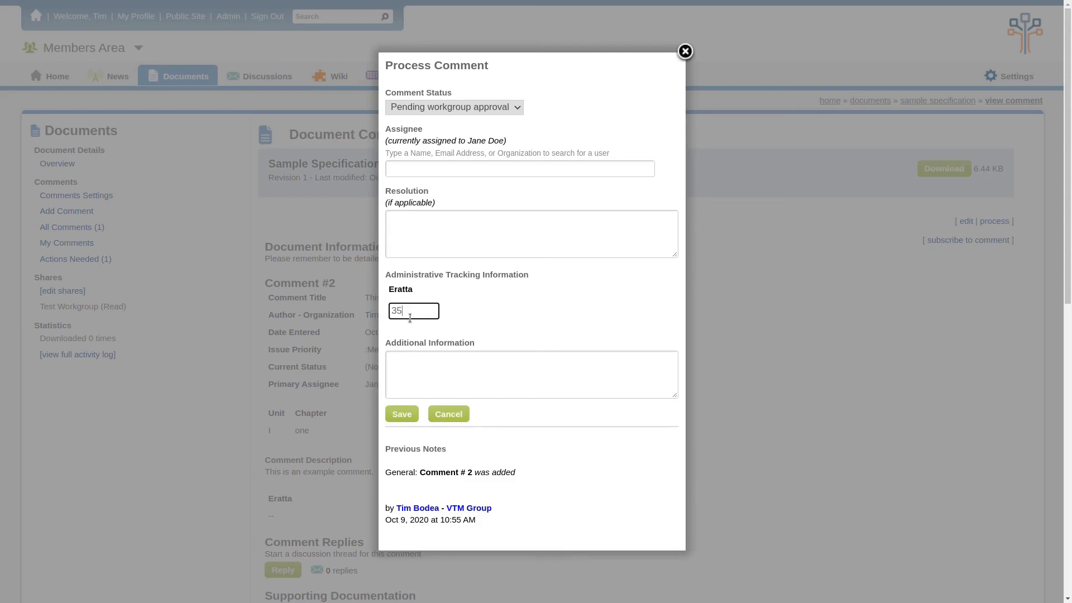
pyautogui.click(416, 370)
pyautogui.write('Should be an e')
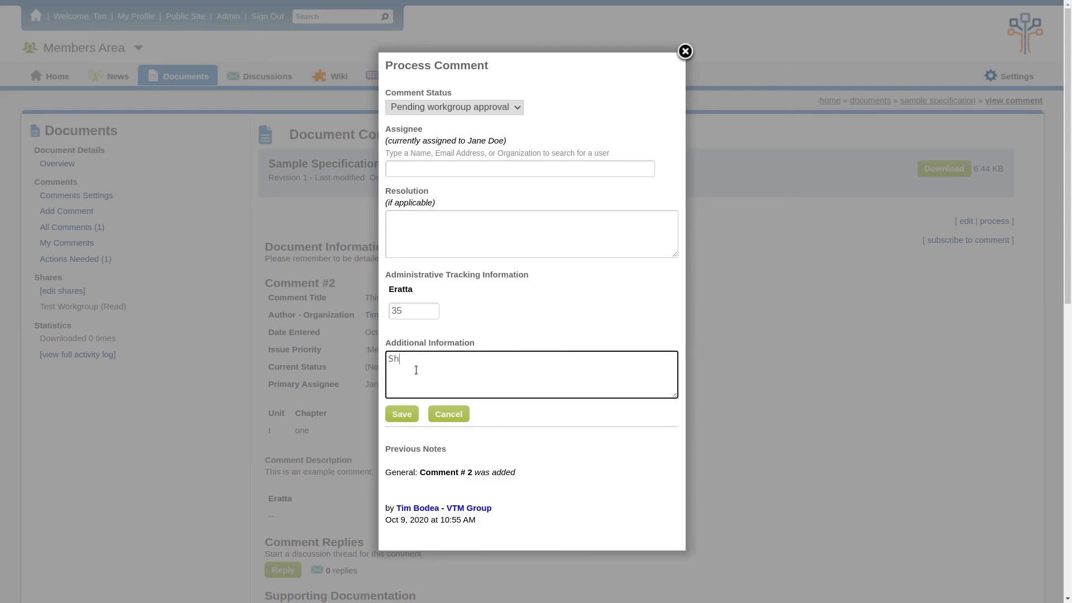
pyautogui.write('asy update.')
pyautogui.click(400, 411)
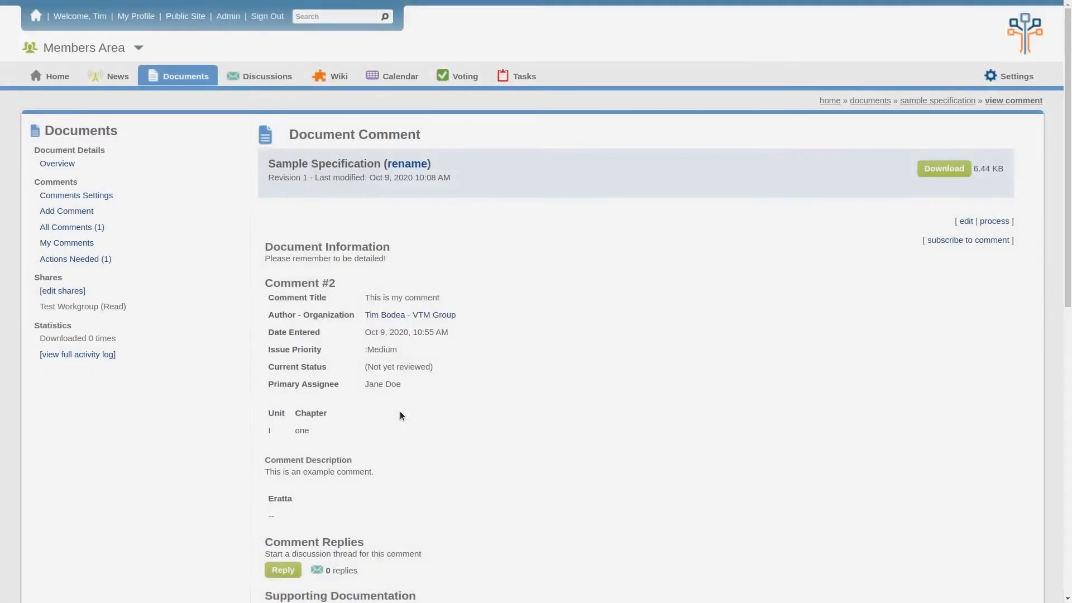